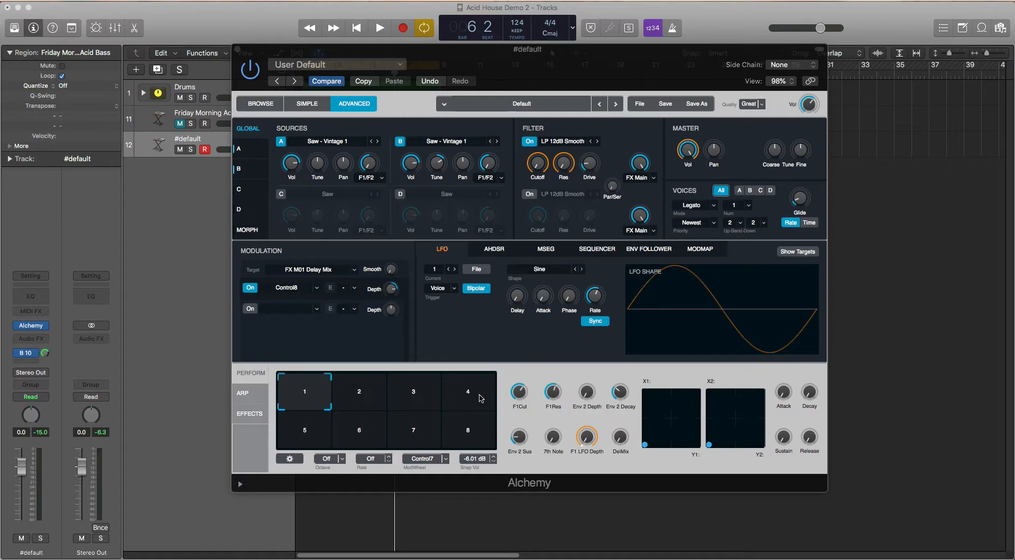
Play the loop and raise the F1Res and Env 2 Depth performance controls while adjusting F1Cut
key(space)
click(517, 410)
drag(517, 410, 600, 345)
key(space)
drag(587, 392, 585, 417)
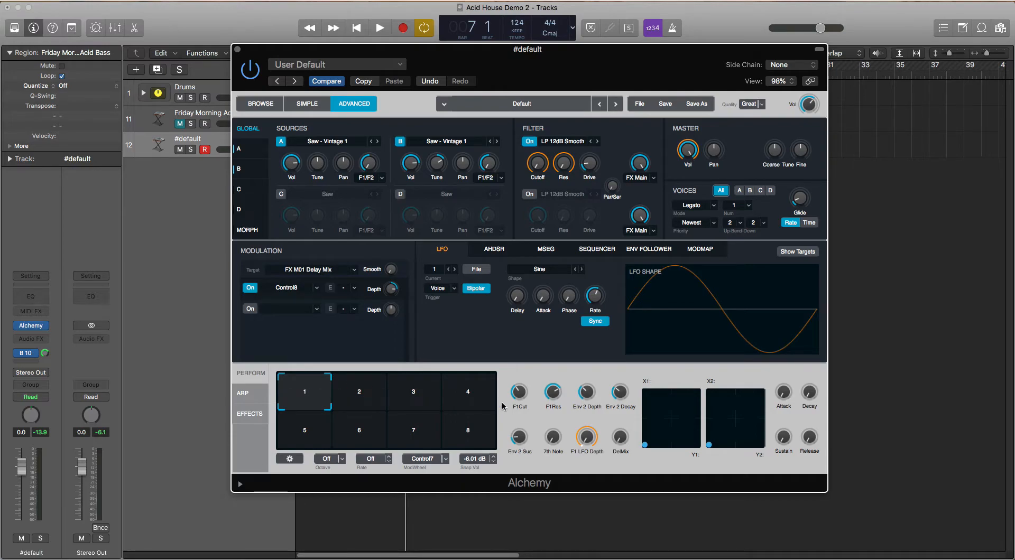
Lower F1Cut, set Env 2 Decay to about 35.8% and fine-tune Env 2 Sus while auditioning the loop
drag(297, 400, 274, 367)
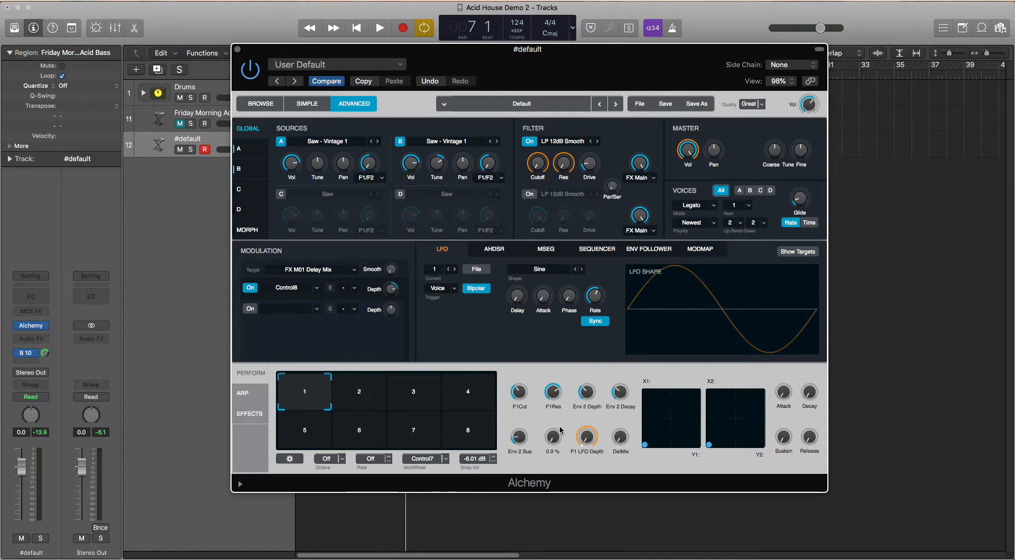
mouse_move(287, 387)
mouse_down()
mouse_move(293, 410)
mouse_move(309, 396)
mouse_move(285, 384)
mouse_up()
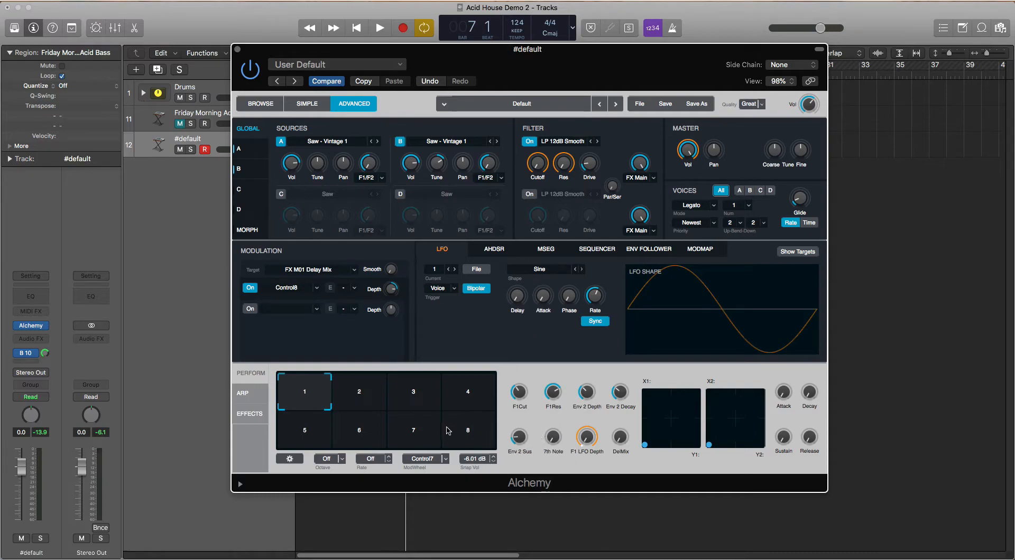
drag(521, 392, 554, 399)
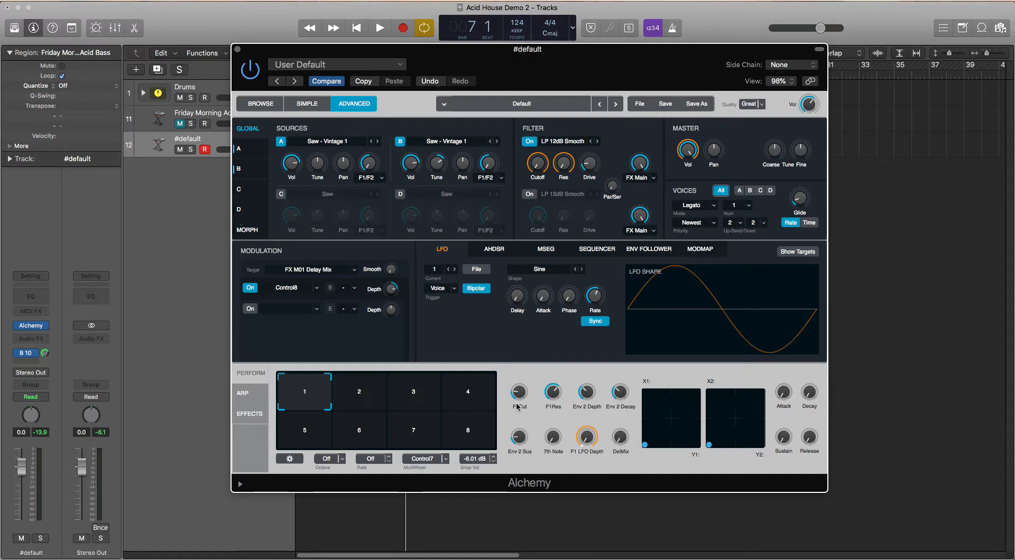
key(space)
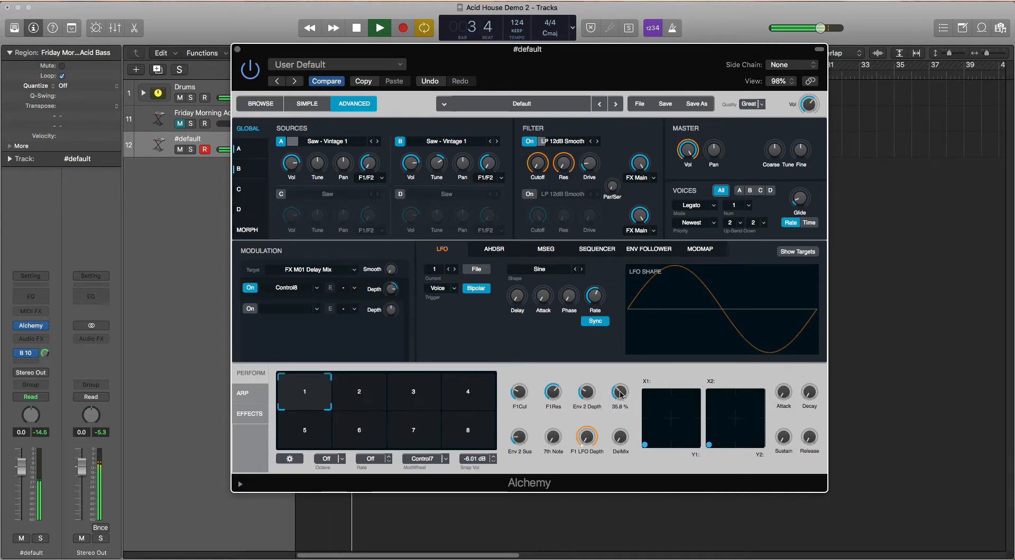
mouse_move(521, 433)
mouse_down()
mouse_move(522, 424)
mouse_move(520, 432)
mouse_up()
key(space)
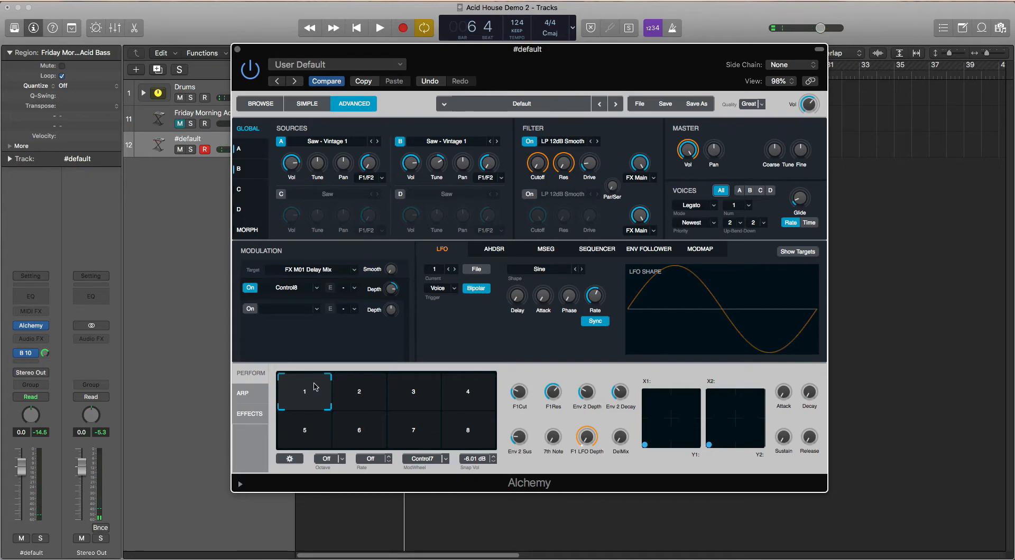
Store the current performance control settings as snapshot 1
mouse_move(315, 386)
mouse_down()
mouse_move(362, 380)
mouse_move(304, 381)
mouse_move(331, 374)
mouse_move(344, 378)
mouse_move(346, 396)
mouse_move(301, 388)
mouse_up()
right_click(297, 393)
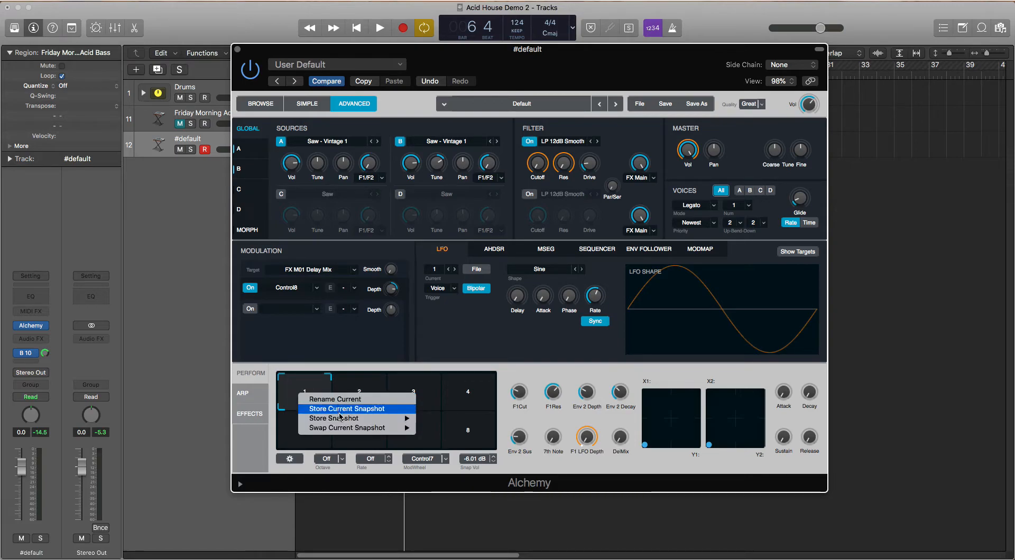
mouse_move(340, 417)
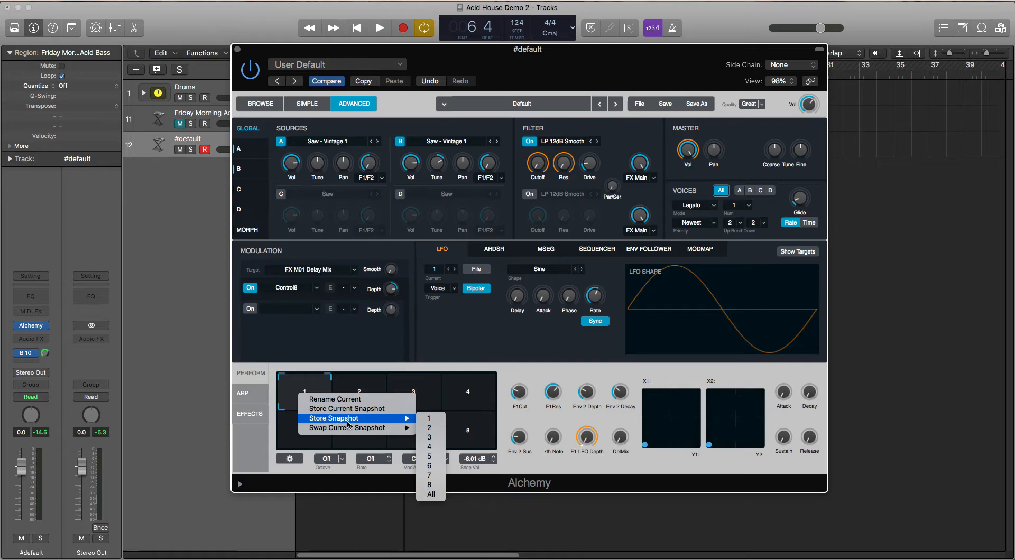
click(433, 421)
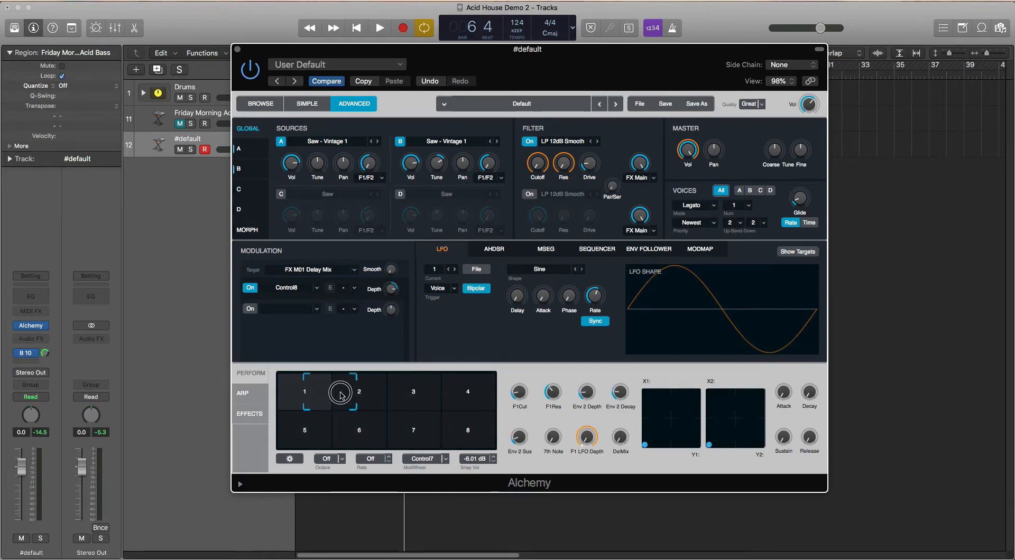
On snapshot 2, raise F1Cut, F1Res and Env 2 Depth and set Env 2 Decay to about 44.7% while auditioning the loop
click(351, 392)
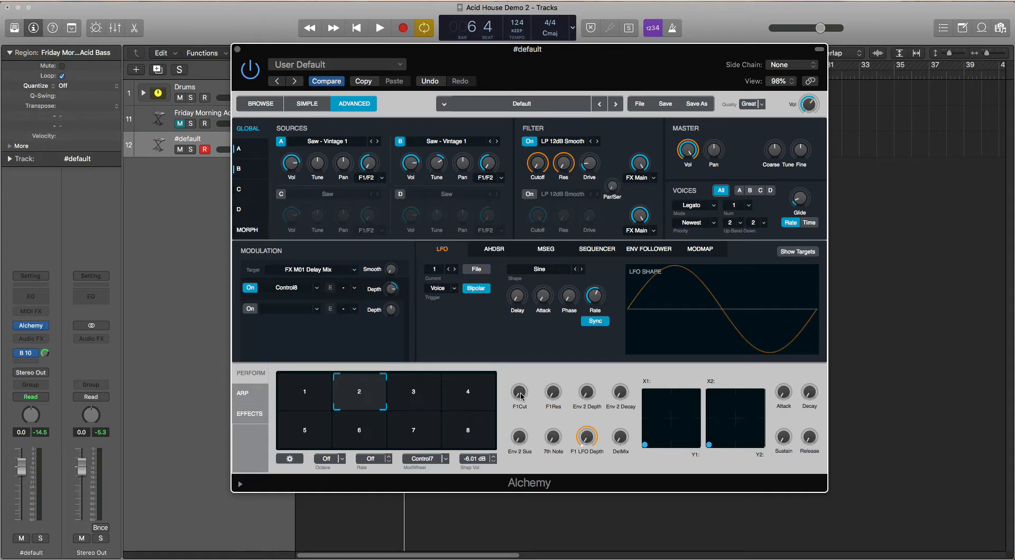
drag(521, 397, 566, 317)
key(space)
drag(587, 392, 598, 348)
mouse_move(624, 390)
mouse_down()
mouse_move(626, 344)
mouse_move(612, 385)
mouse_up()
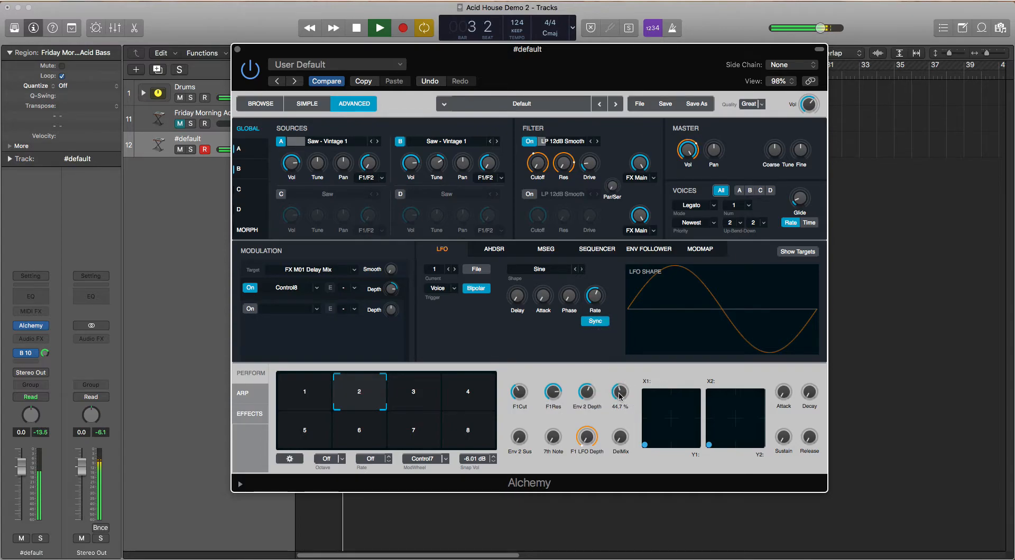
key(space)
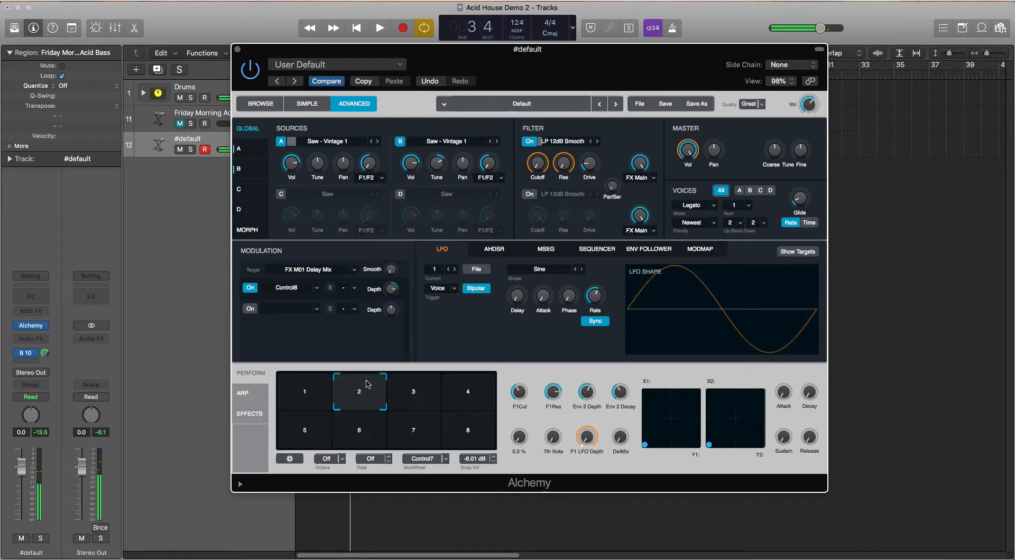
Store the current performance control settings as snapshot 2
right_click(368, 384)
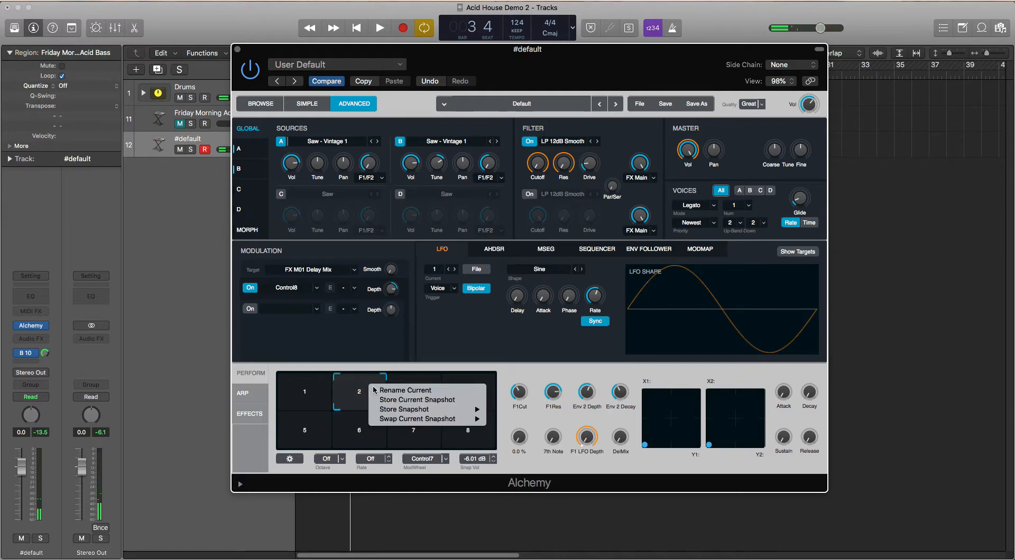
mouse_move(387, 410)
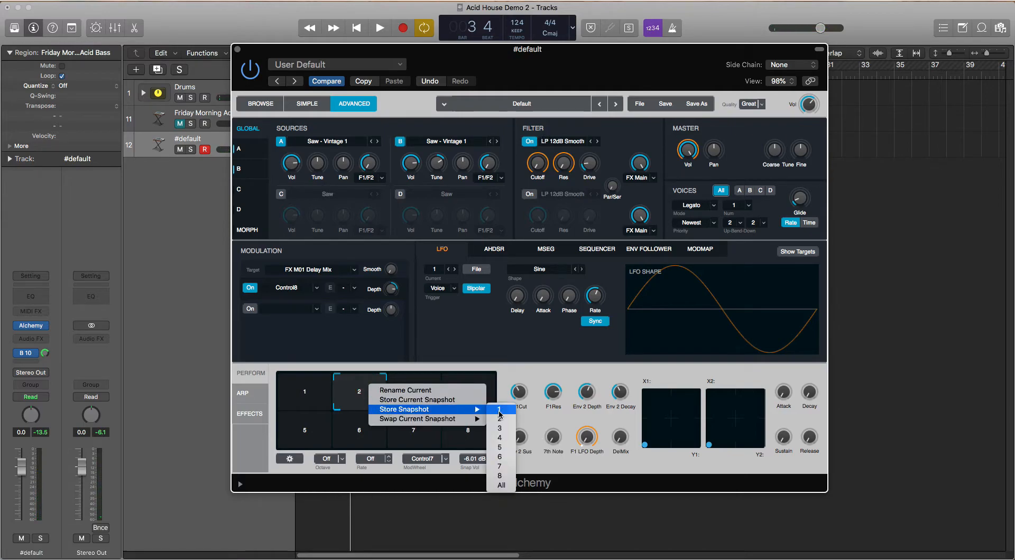
click(497, 418)
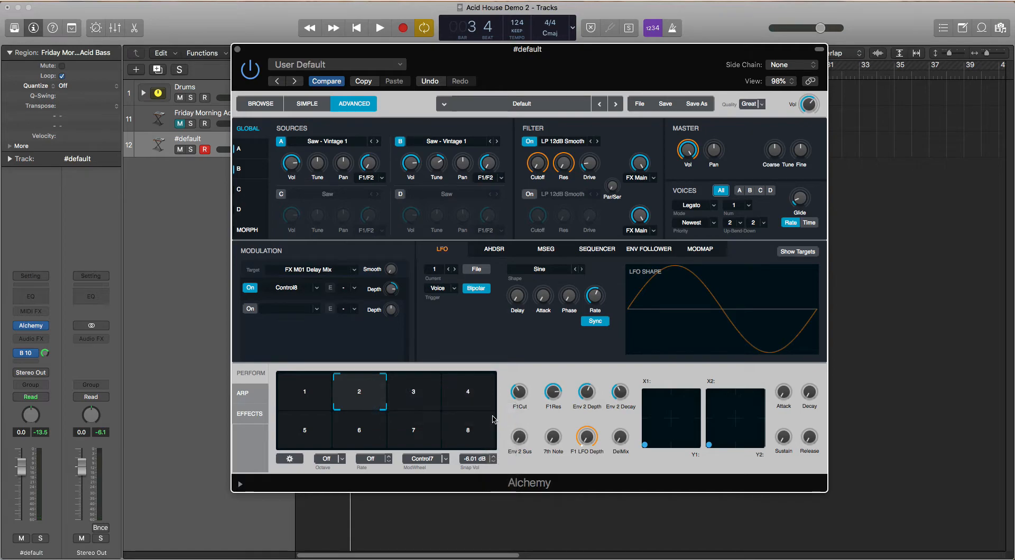
On snapshot 3, raise F1Cut, F1Res, Env 2 Depth, Env 2 Decay and DelMix and set Env 2 Sus to about 10.3% while the loop plays
click(410, 388)
key(space)
drag(522, 395, 514, 329)
drag(555, 394, 548, 317)
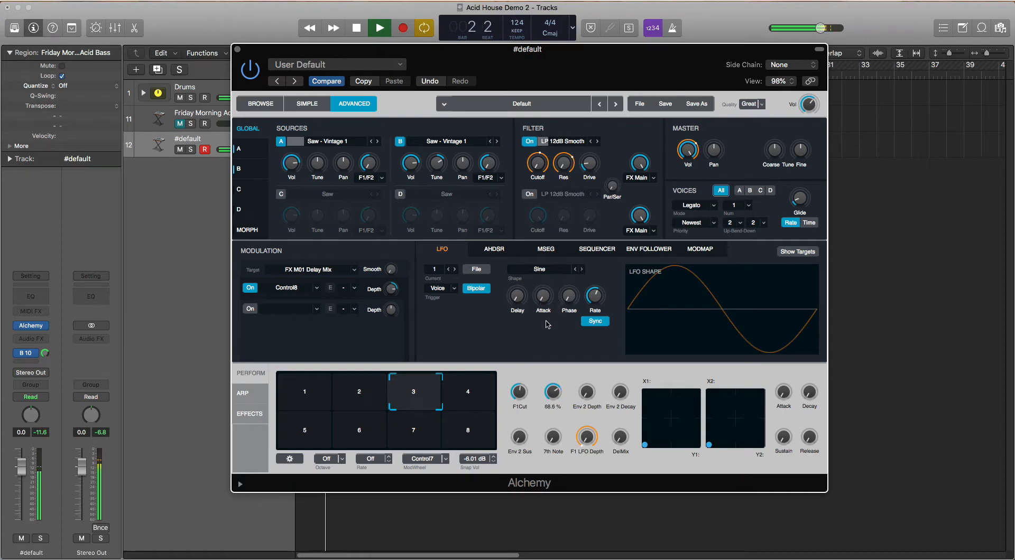
drag(551, 388, 549, 381)
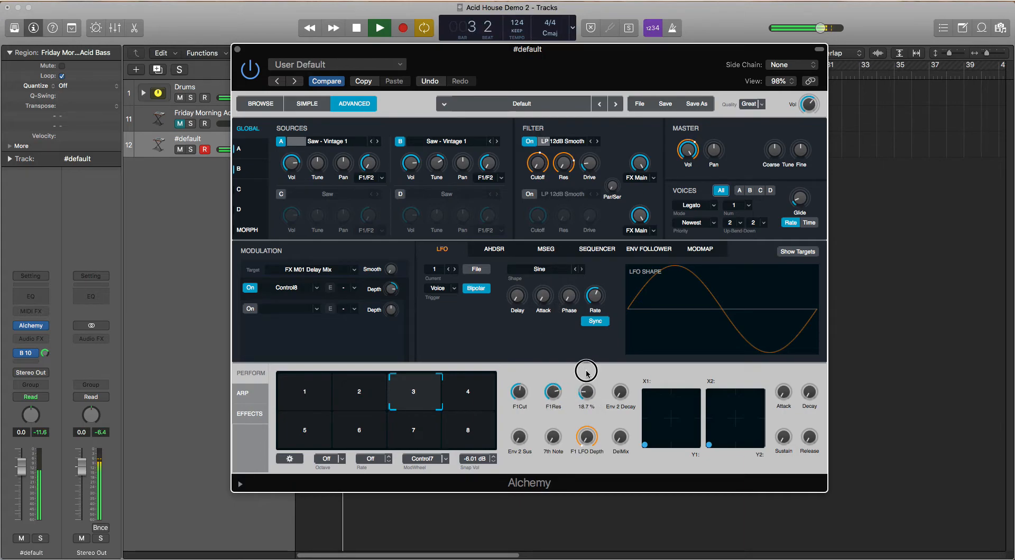
drag(617, 390, 625, 339)
click(521, 436)
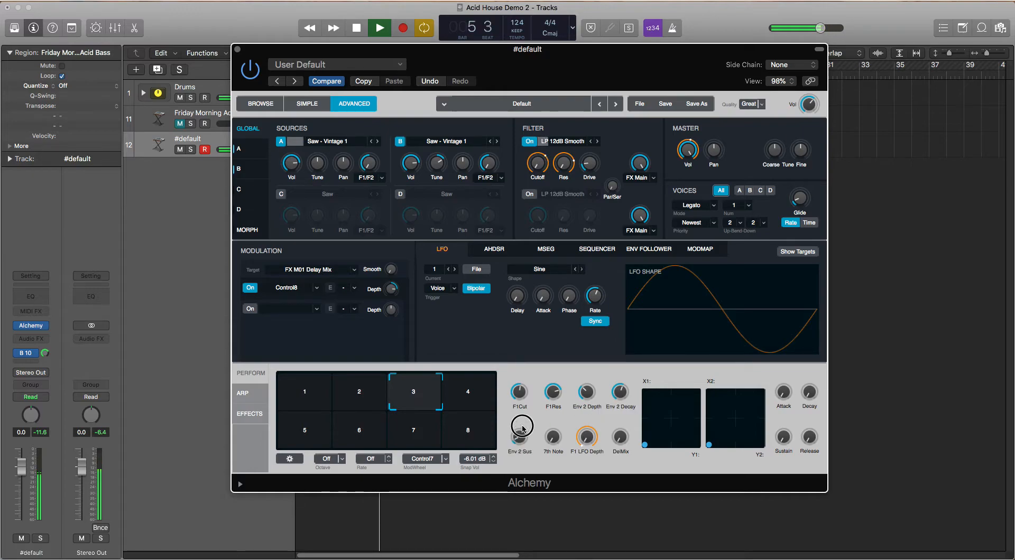
drag(620, 437, 618, 438)
key(space)
Store the current performance control settings as snapshot 3
right_click(429, 400)
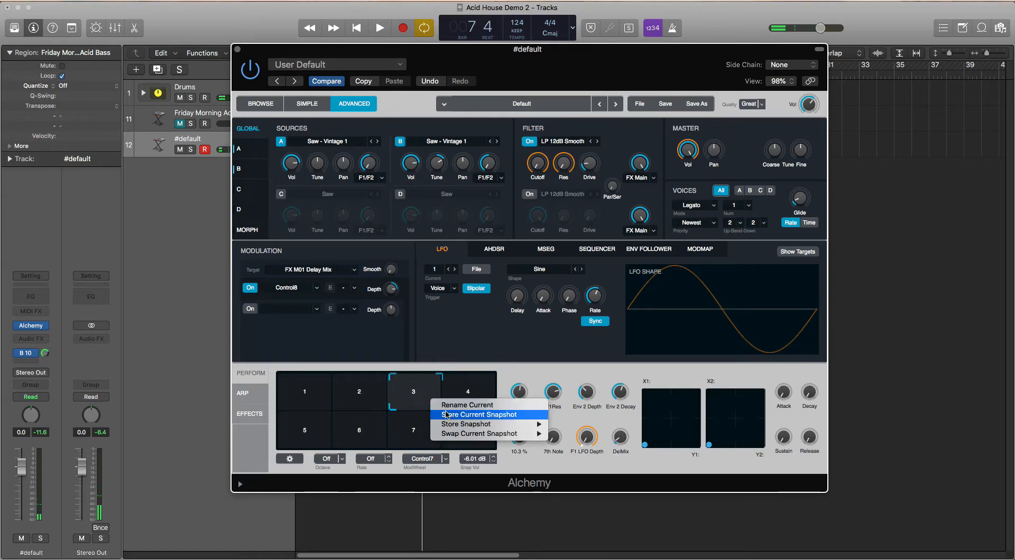
mouse_move(481, 425)
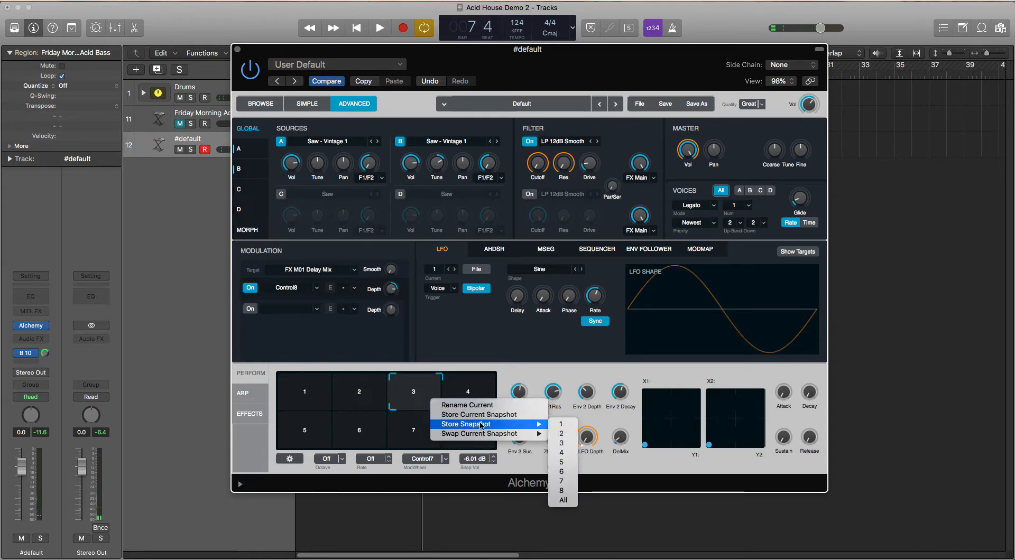
click(560, 443)
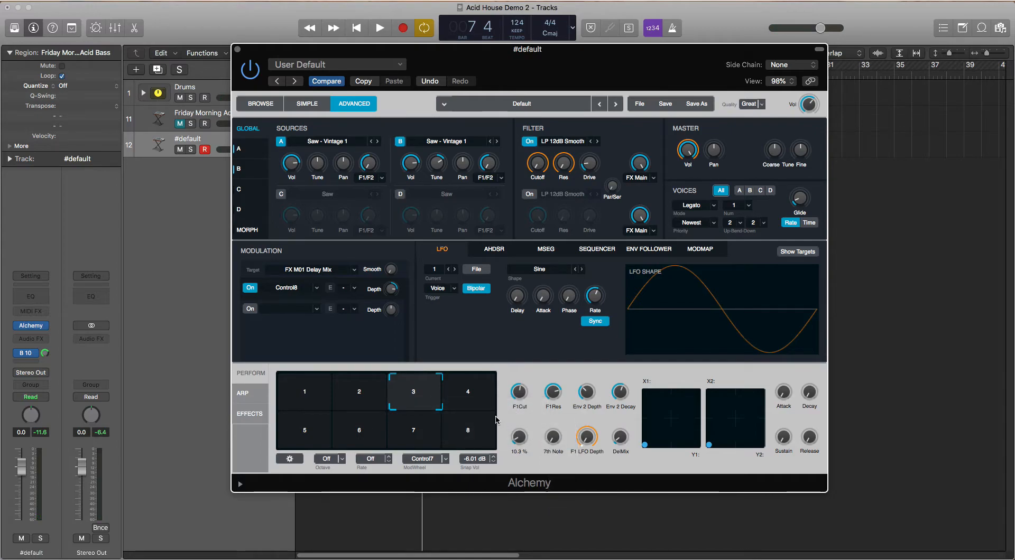
On snapshot 4, set F1Cut to about 49%, raise Env 2 Depth and adjust F1Res
click(454, 394)
drag(524, 397, 514, 334)
drag(586, 394, 586, 334)
drag(551, 387, 539, 417)
Play the loop and balance Env 2 Sus against Env 2 Decay for snapshot 4, adding some DelMix
key(space)
drag(520, 436, 521, 346)
drag(620, 391, 619, 362)
drag(520, 437, 514, 486)
drag(620, 392, 622, 355)
drag(520, 438, 518, 449)
drag(620, 394, 619, 439)
key(space)
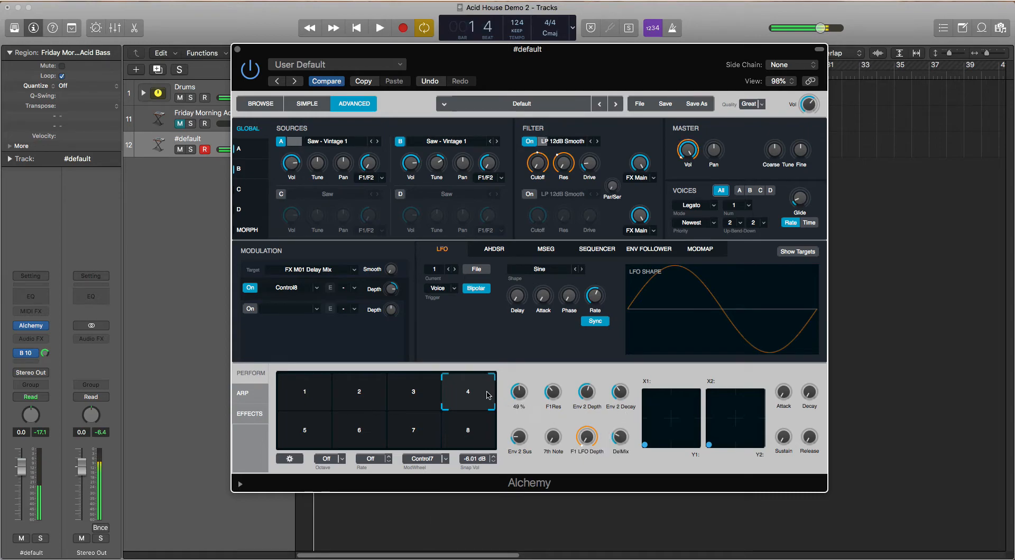
Store the current performance control settings as snapshot 4
right_click(485, 394)
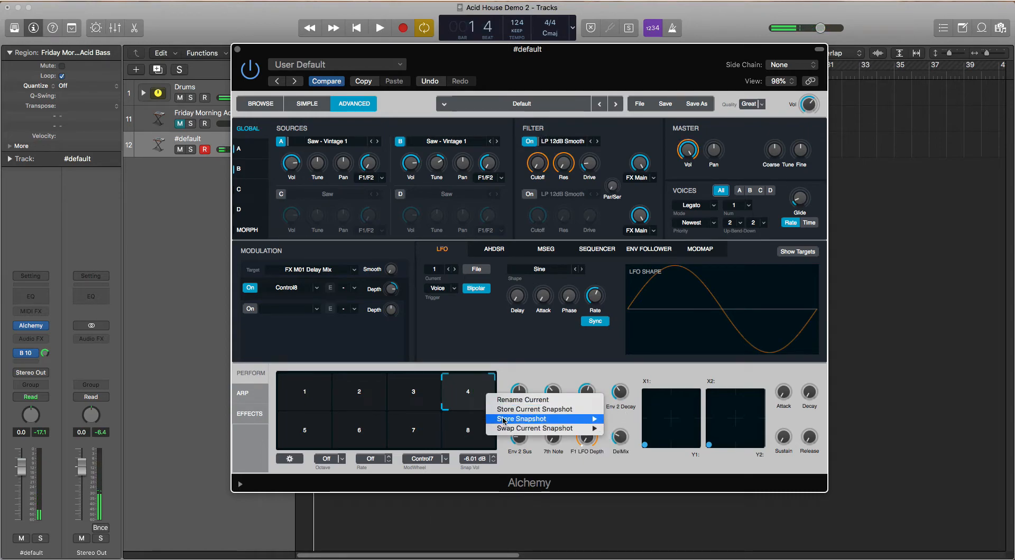
mouse_move(594, 422)
click(616, 447)
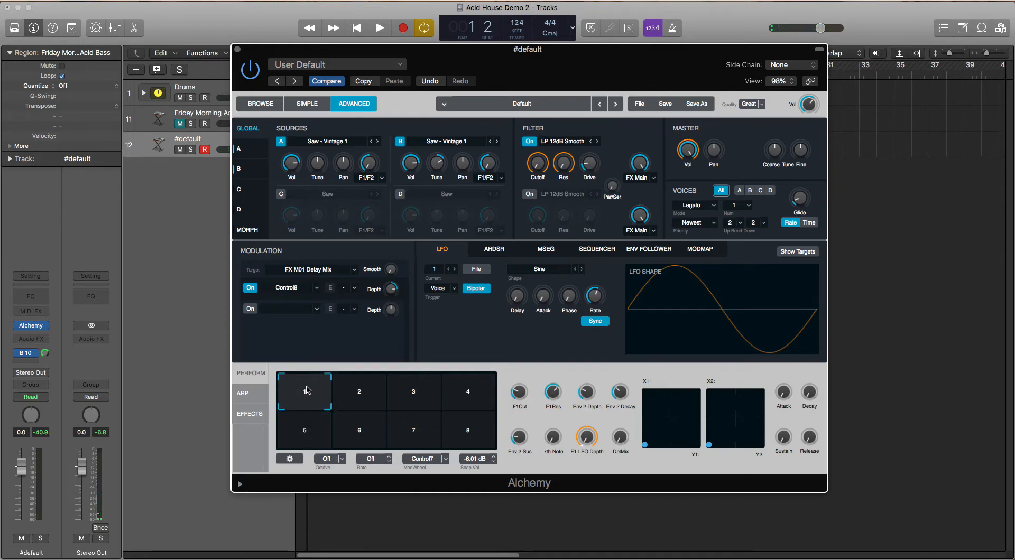
Play the loop and audition the stored snapshots by morphing between them on the transform pad
key(space)
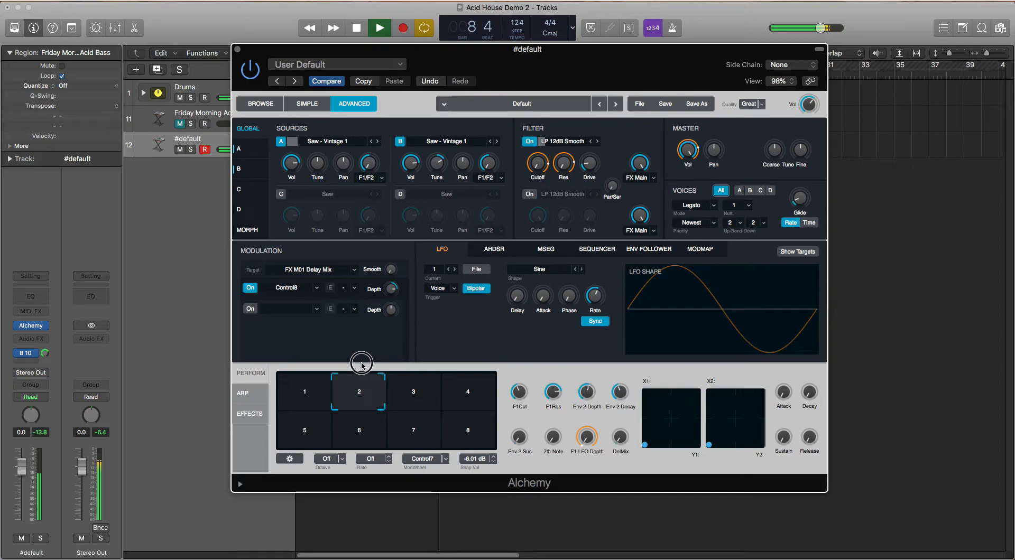
key(space)
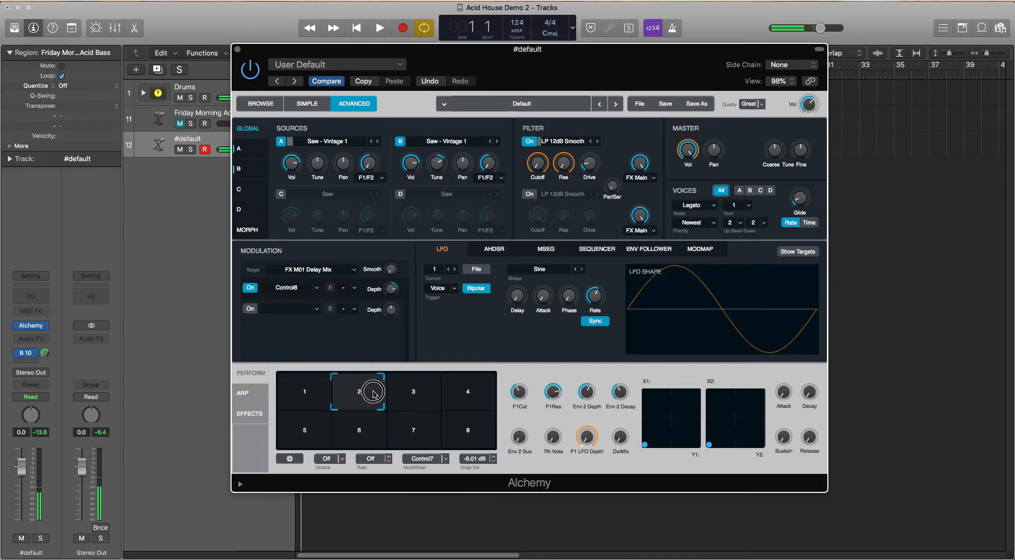
On snapshot 5, set 7th Note to about 65.8% and raise F1Cut, F1Res, Env 2 Depth and Env 2 Decay while auditioning the loop
mouse_move(547, 440)
drag(552, 443, 523, 347)
key(space)
mouse_move(567, 394)
drag(567, 394, 562, 363)
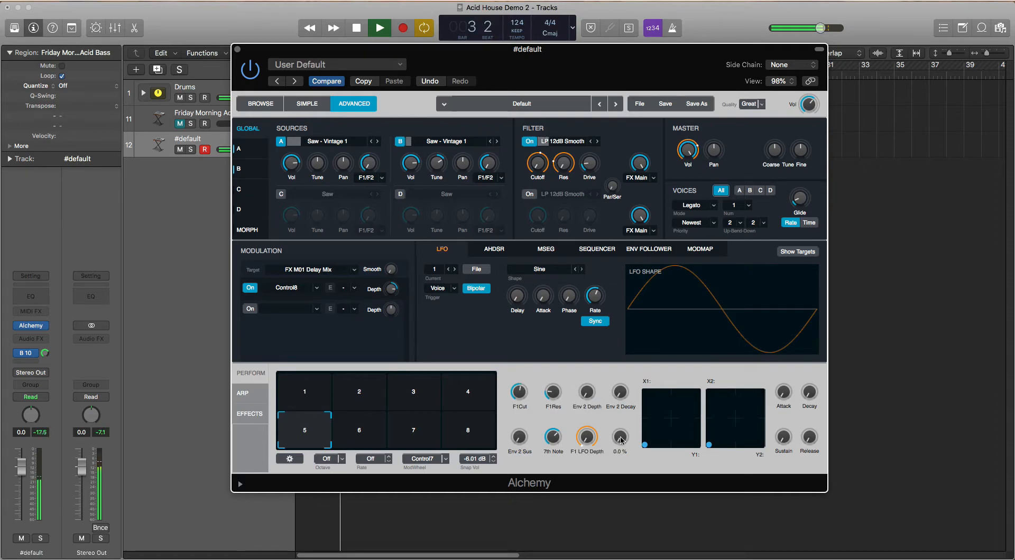
mouse_move(587, 440)
mouse_down()
mouse_move(588, 424)
mouse_move(590, 453)
mouse_up()
drag(587, 393, 588, 379)
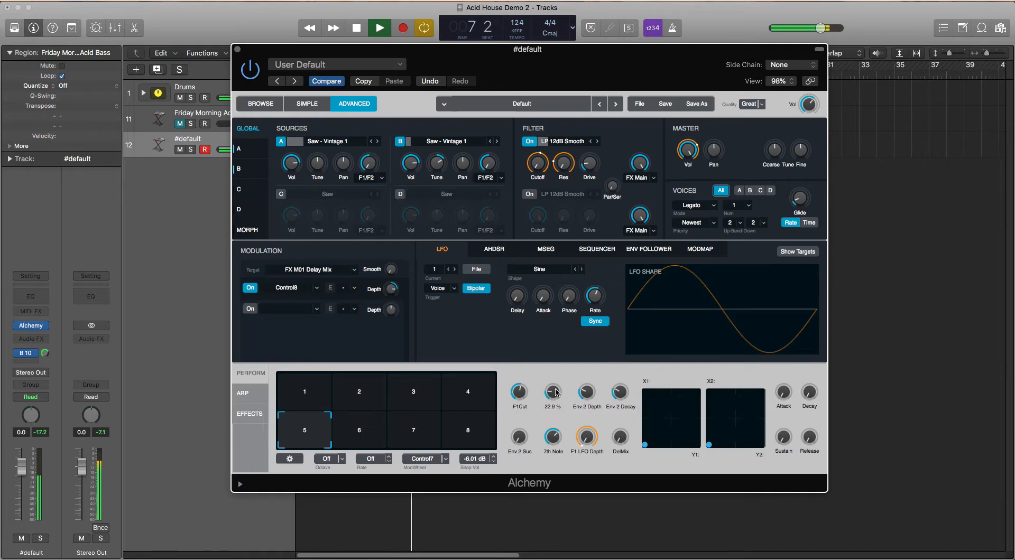
key(space)
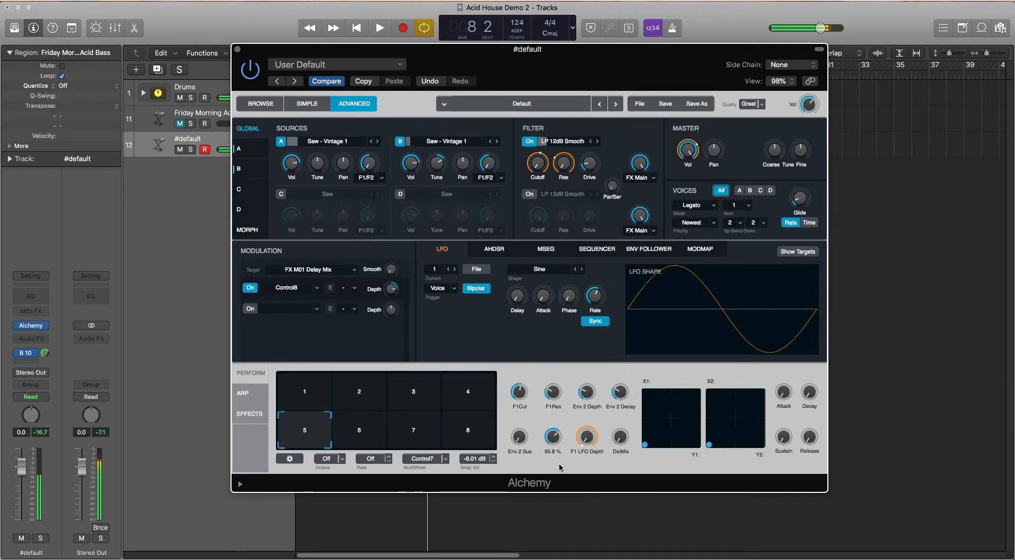
Store the current performance control settings as snapshot 5
right_click(318, 432)
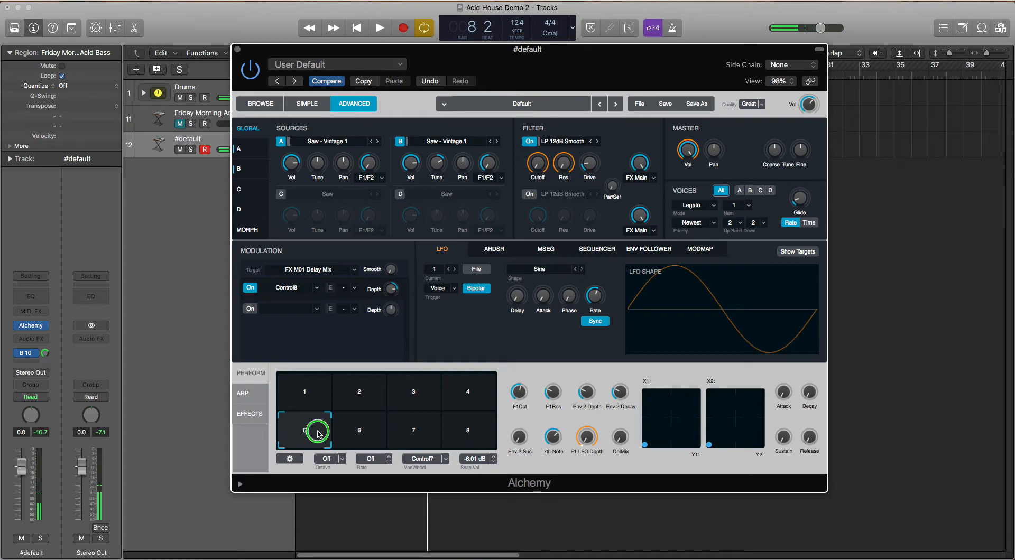
mouse_move(326, 423)
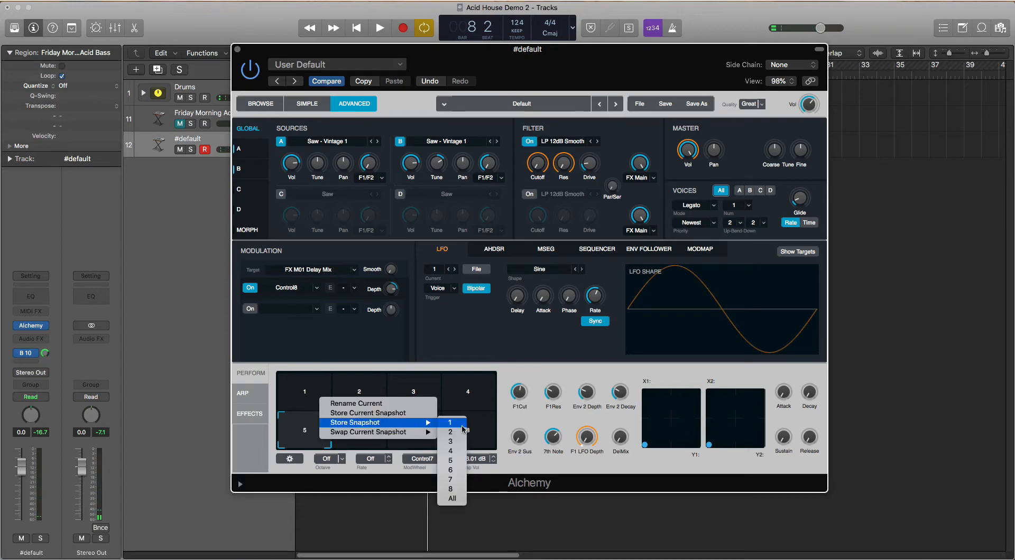
click(458, 461)
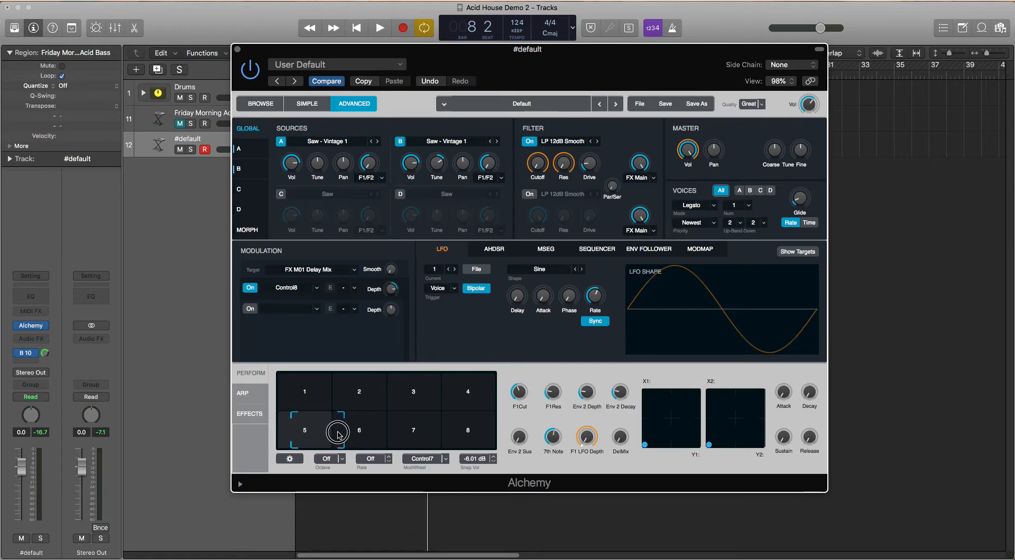
On snapshot 6, raise F1Cut, F1Res, 7th Note, F1 LFO Depth, Env 2 Depth and Env 2 Decay, and audition the loop
click(354, 431)
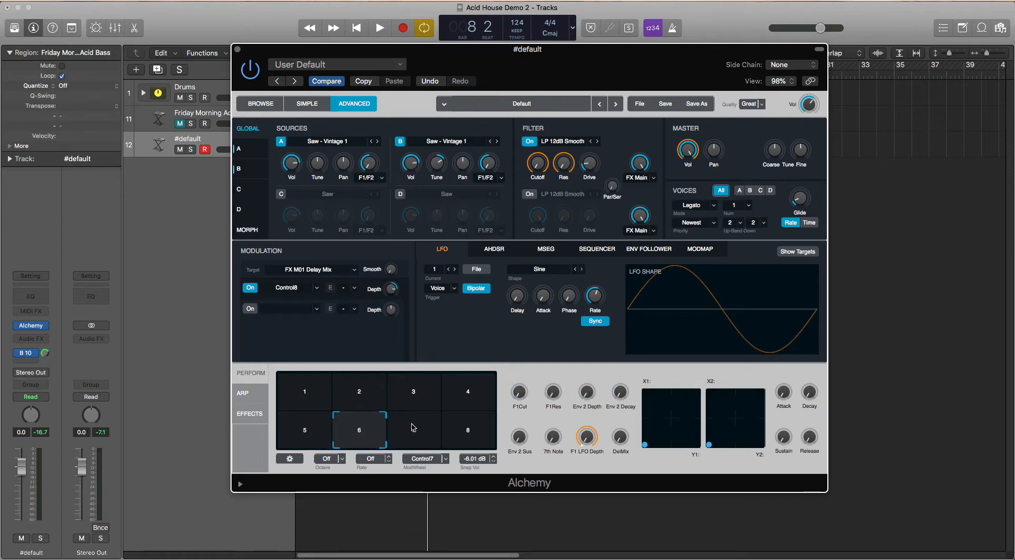
drag(518, 398, 546, 347)
drag(551, 439, 555, 371)
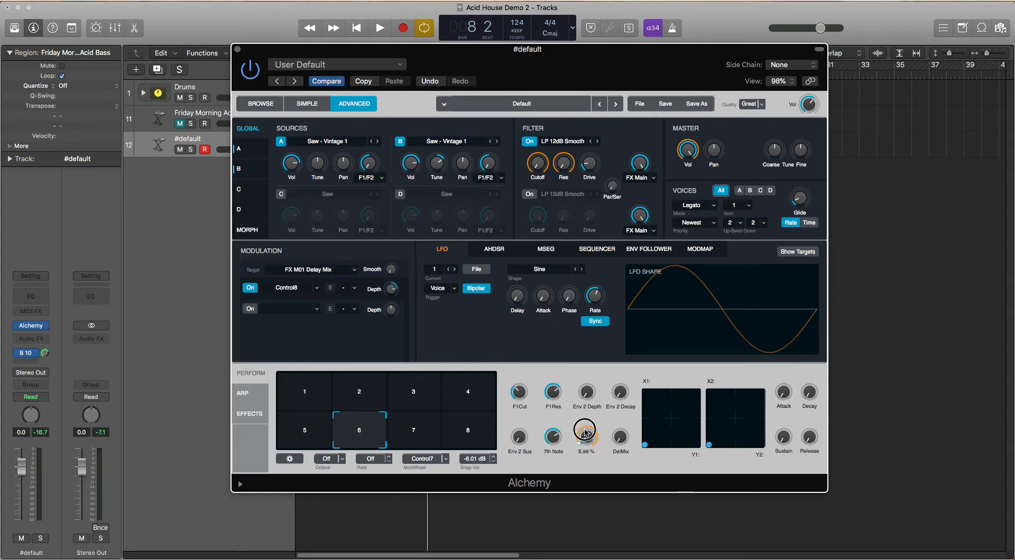
click(617, 385)
drag(616, 383, 588, 365)
key(space)
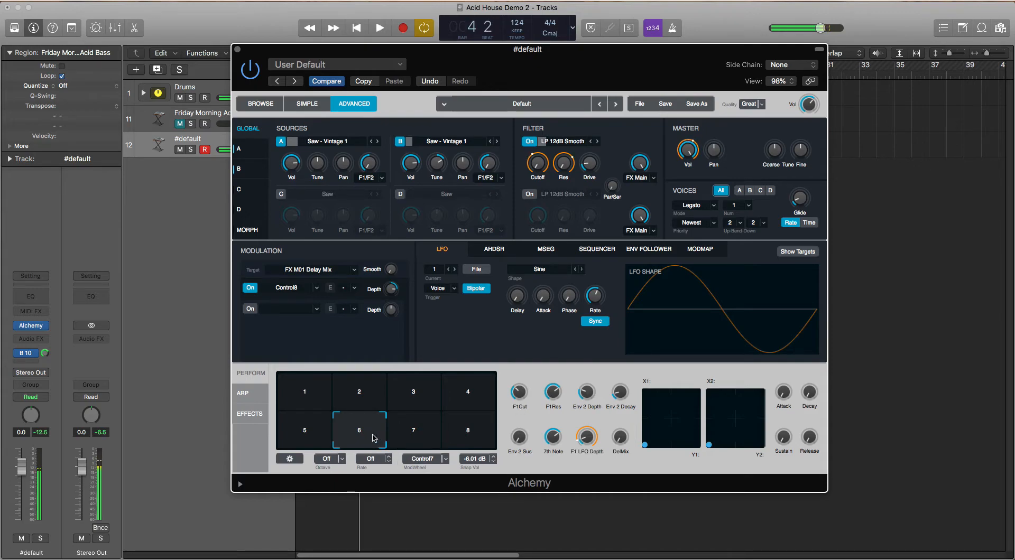
Stop playback and store the current performance control settings as snapshot 6
key(space)
right_click(373, 435)
mouse_move(395, 424)
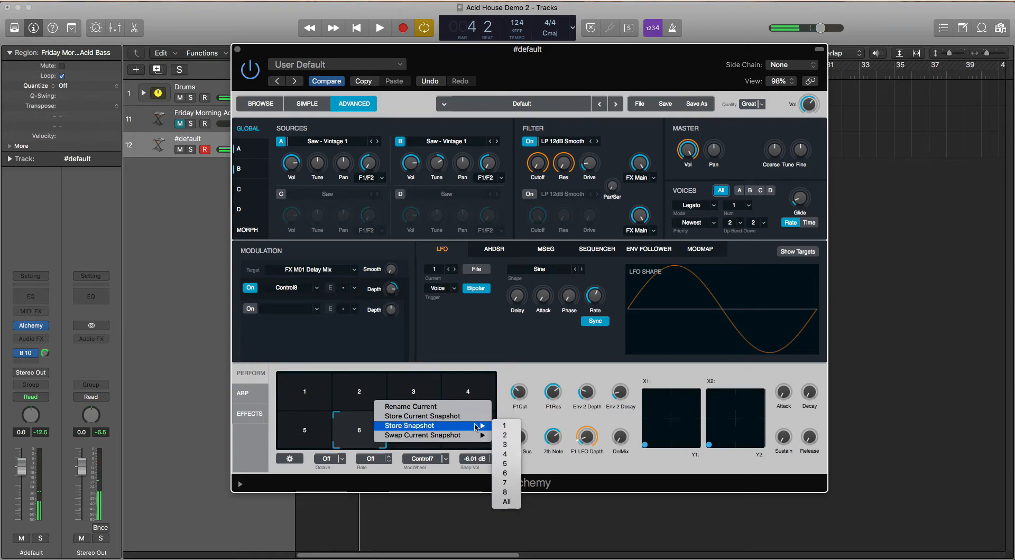
click(505, 473)
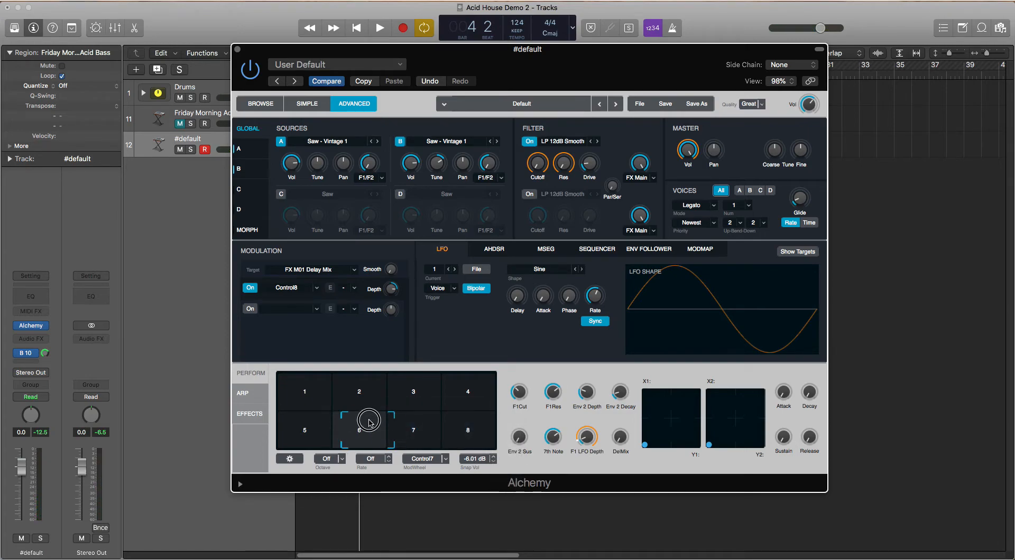
On snapshot 7, raise DelMix, F1Cut, F1Res, Env 2 Depth, Env 2 Decay and 7th Note, and set Env 2 Sus to about 35.4%
click(406, 426)
drag(405, 427, 417, 428)
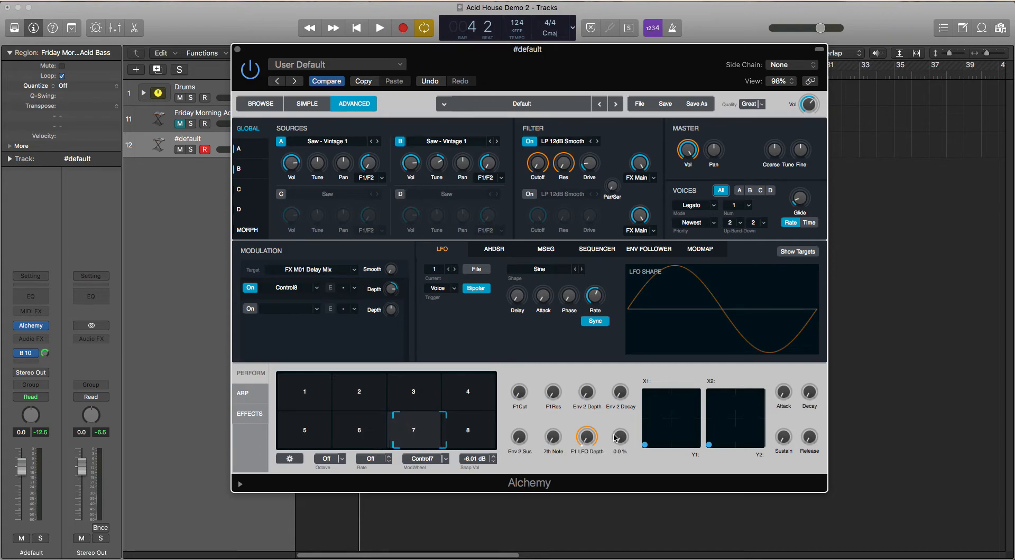
drag(622, 438, 622, 429)
drag(517, 394, 524, 340)
drag(547, 390, 577, 347)
drag(592, 396, 594, 353)
drag(621, 396, 635, 334)
drag(552, 438, 580, 434)
While the loop plays, set F1Res to about 75.1% and F1 LFO Depth to about 29.8%, and lower Env 2 Depth and F1Cut
key(space)
click(551, 436)
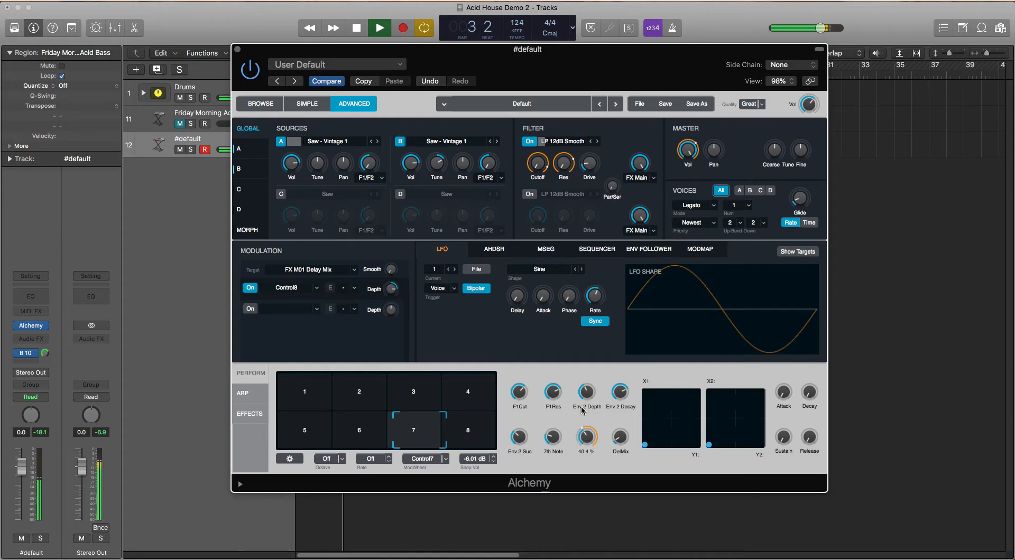
click(584, 403)
click(586, 441)
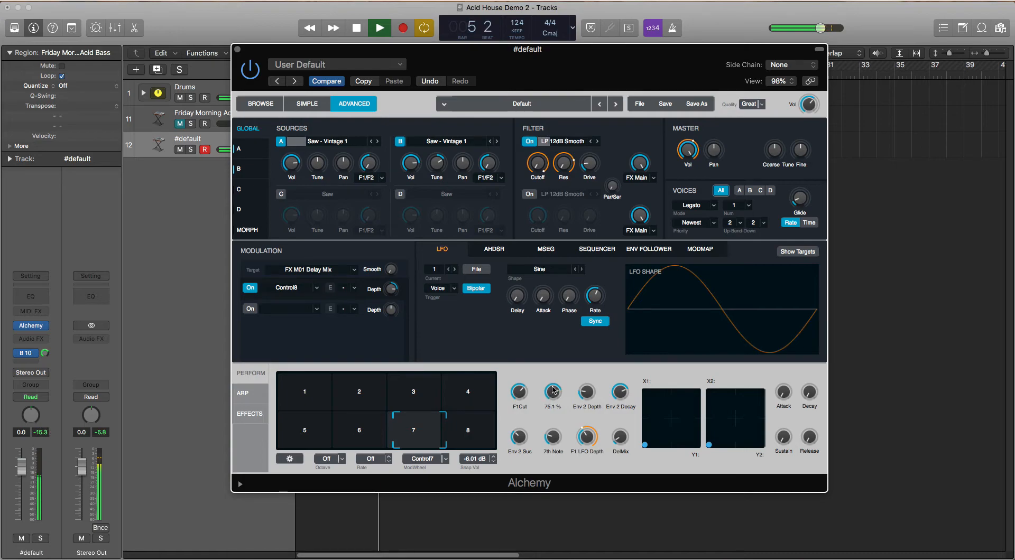
click(515, 410)
drag(516, 412, 523, 393)
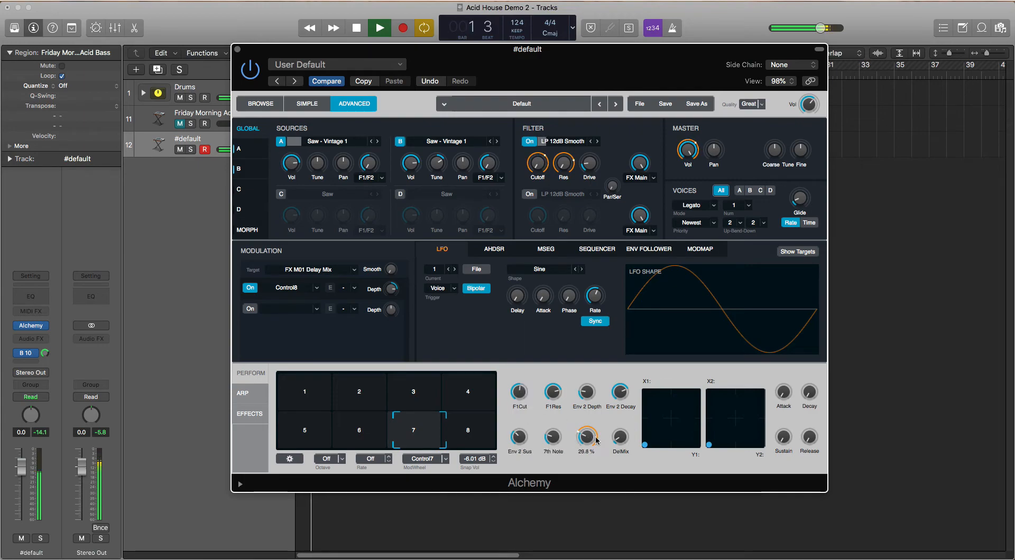
Stop playback and store the current performance control settings as snapshot 7
key(space)
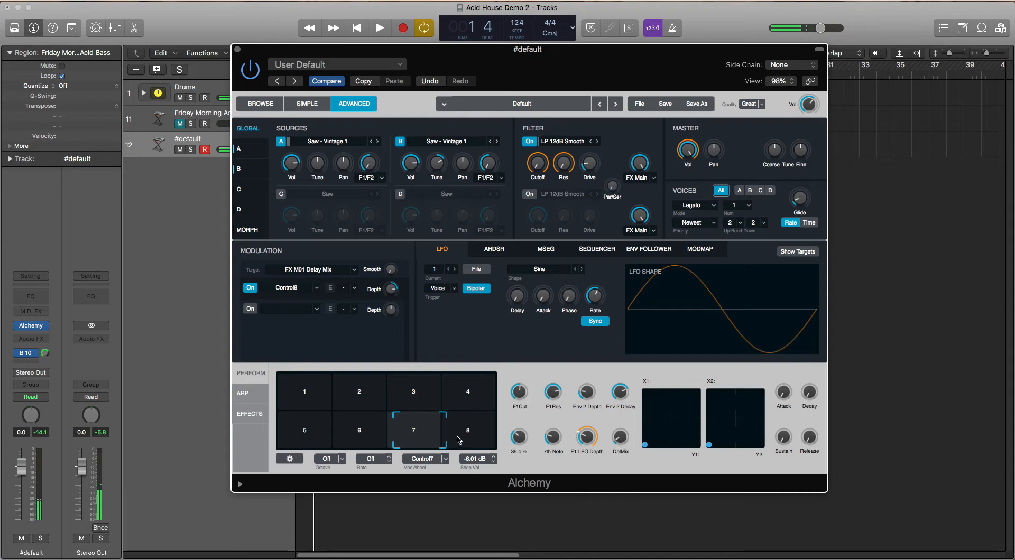
right_click(429, 434)
mouse_move(446, 427)
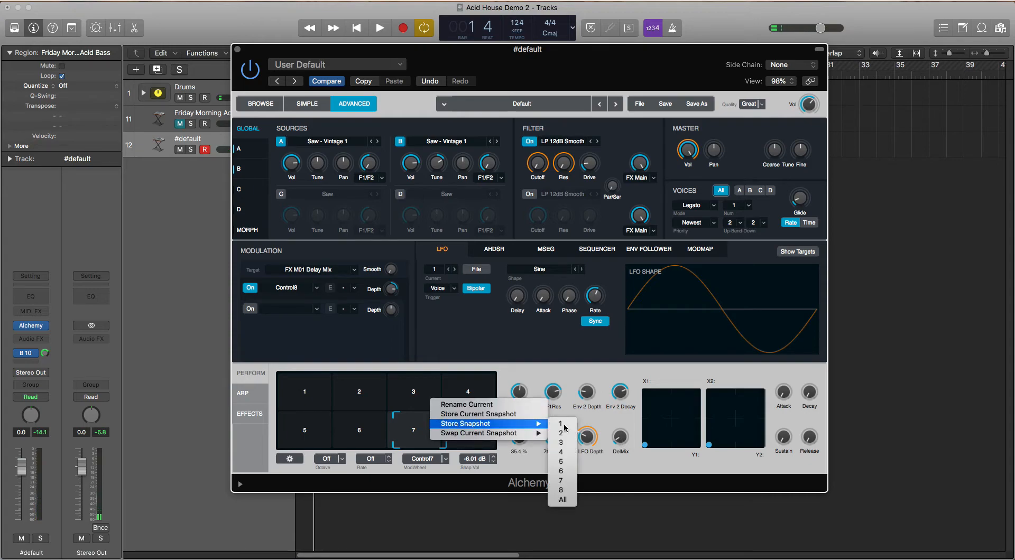
click(563, 481)
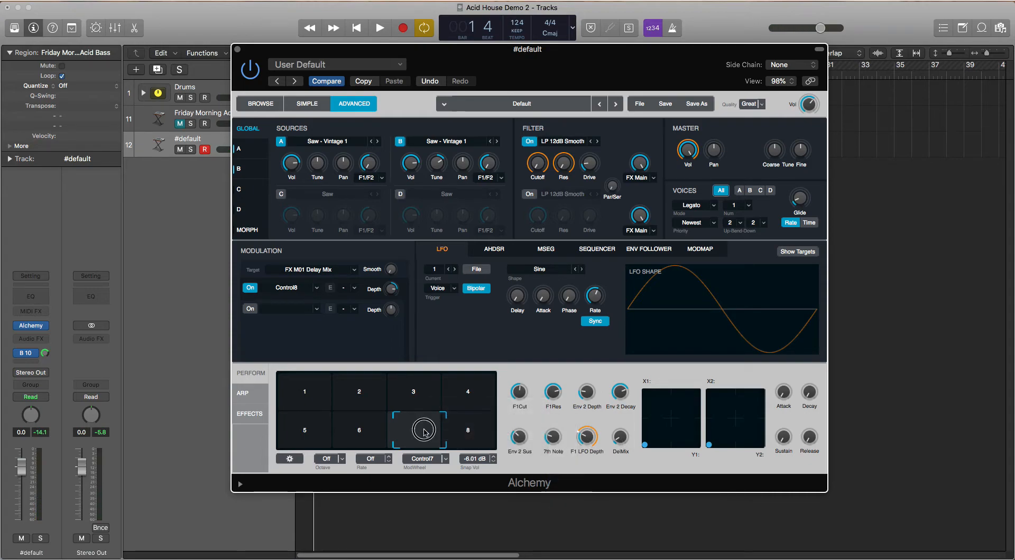
On snapshot 8, raise DelMix, 7th Note, F1 LFO Depth and F1Cut, set F1Res to about 74.2%, and audition the loop
click(464, 431)
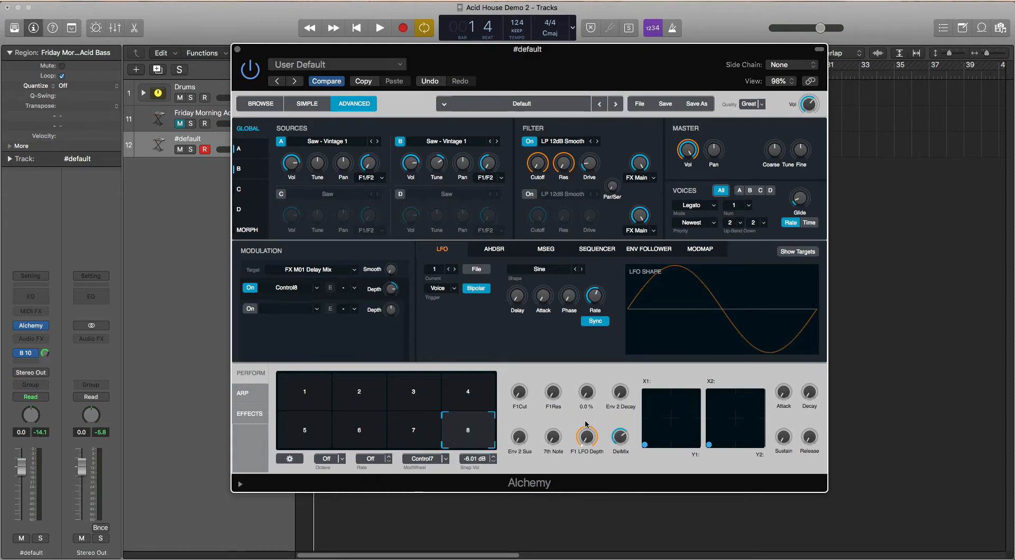
drag(588, 436, 562, 369)
drag(521, 406, 523, 333)
drag(553, 393, 557, 313)
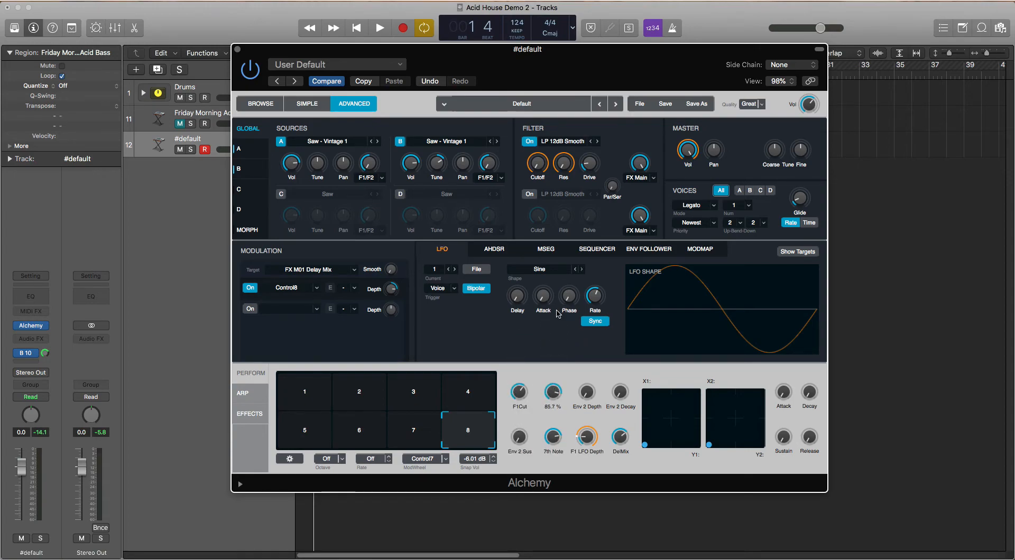
drag(550, 399, 565, 416)
key(space)
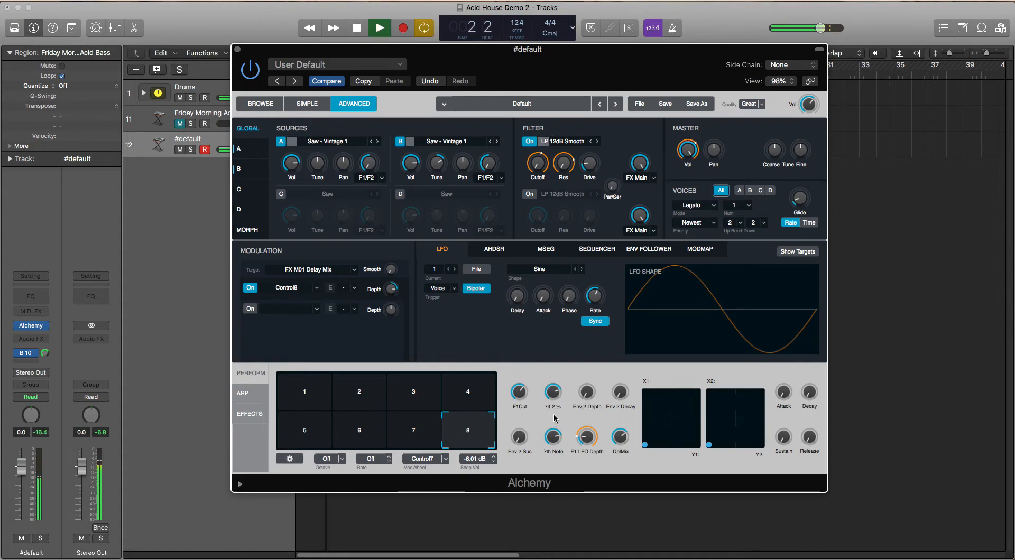
Stop playback and store the current performance control settings as snapshot 8
key(space)
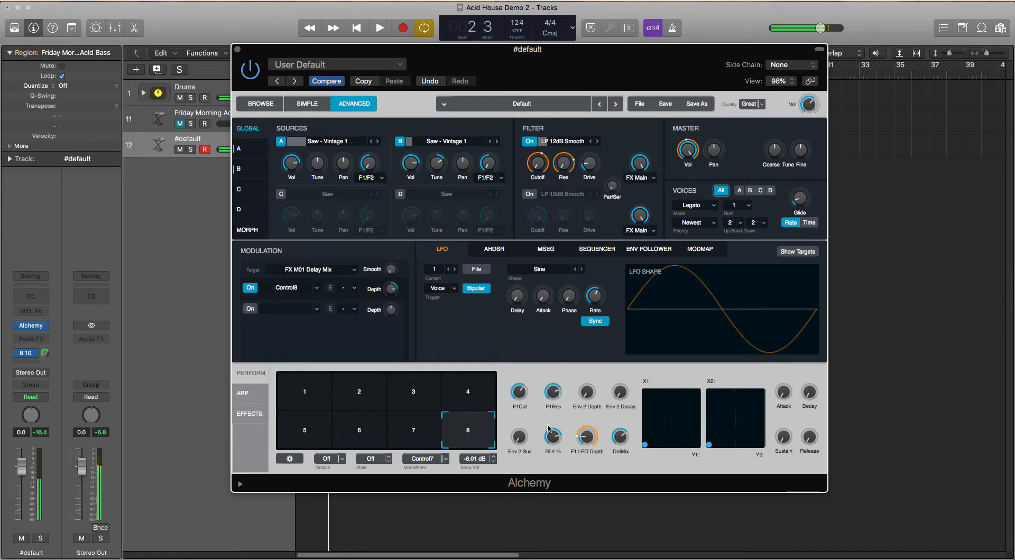
right_click(462, 444)
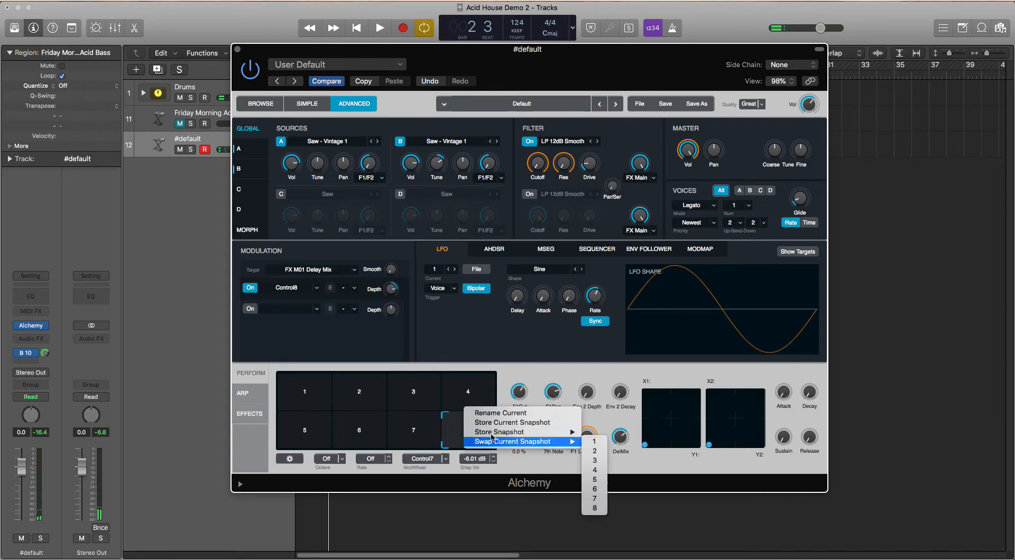
mouse_move(492, 436)
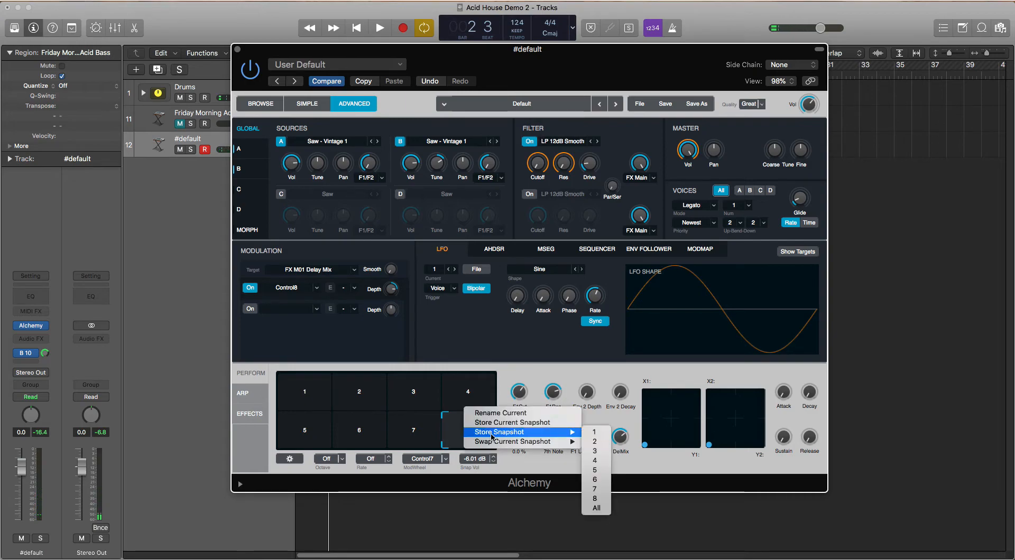
click(595, 500)
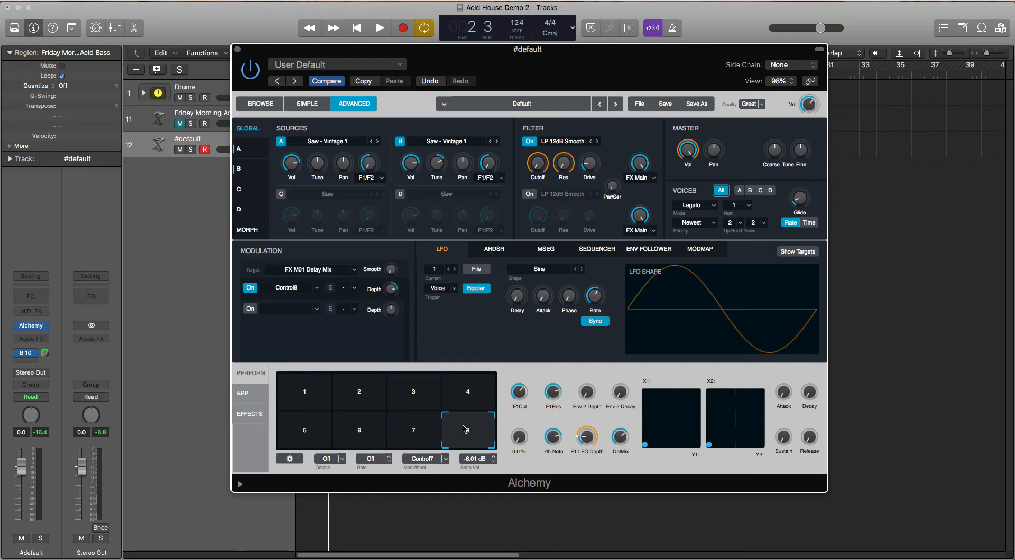
Play the loop and audition the transform pad by morphing from snapshot 8 to snapshot 4
key(space)
drag(466, 429, 466, 386)
key(space)
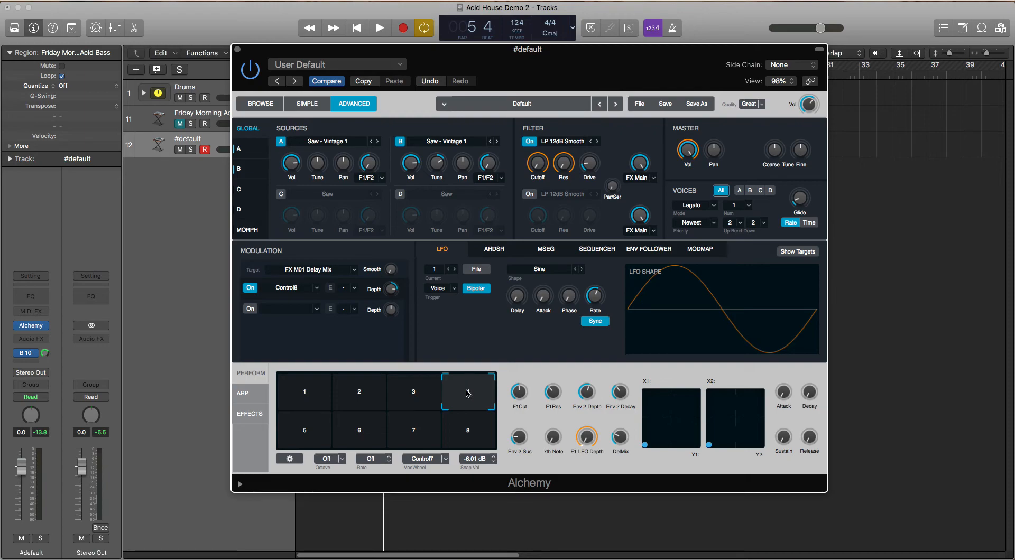
Save the Alchemy patch as a new setting named Acid Bass Snapshots
click(387, 64)
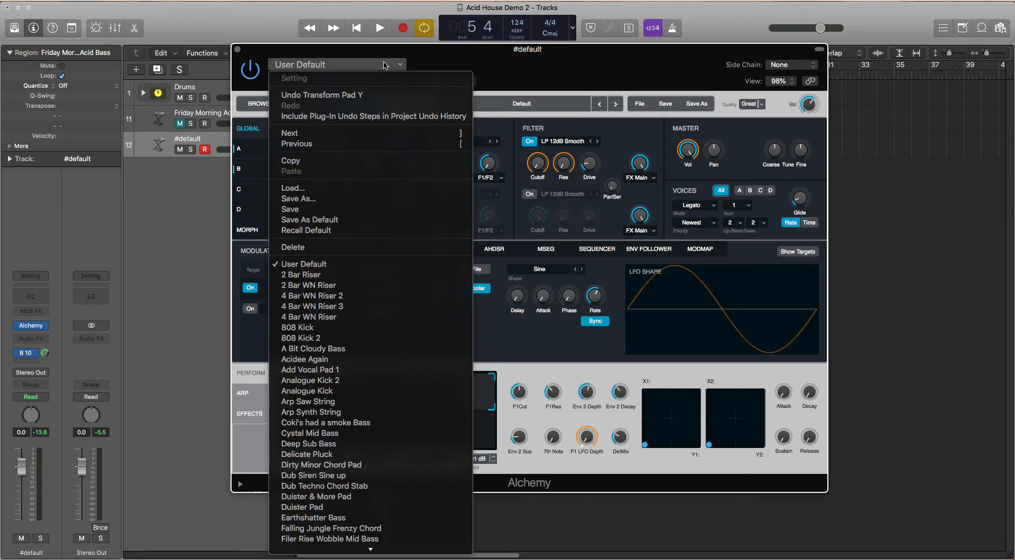
click(352, 200)
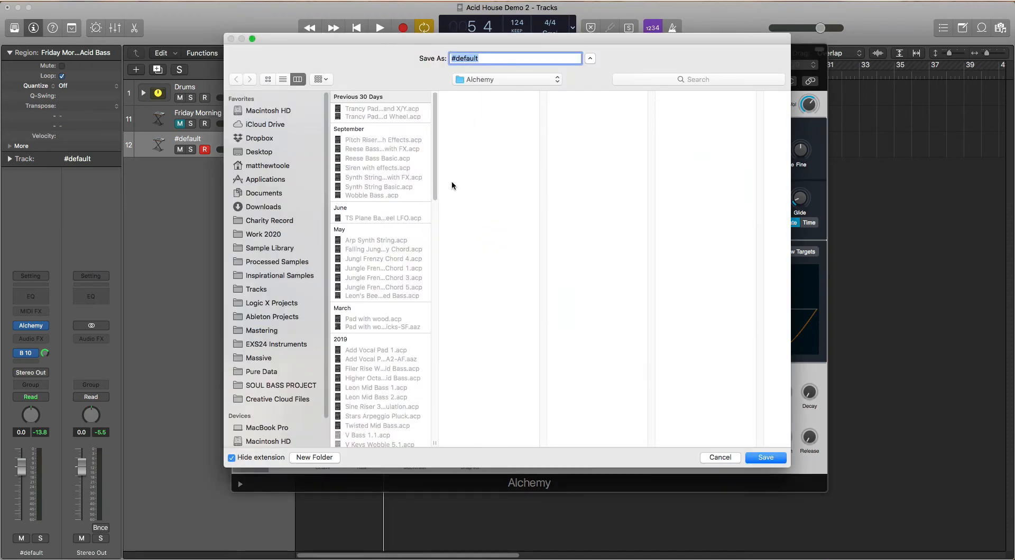
text(Acid Bass Snapshots)
click(782, 455)
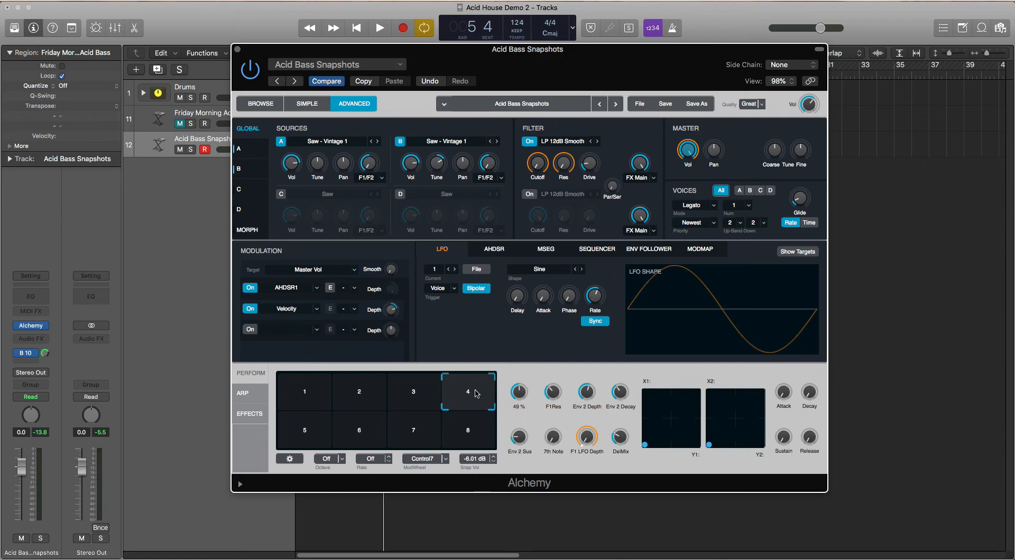
Go through snapshots 1 to 4 on the transform pad and return to snapshot 1
click(291, 377)
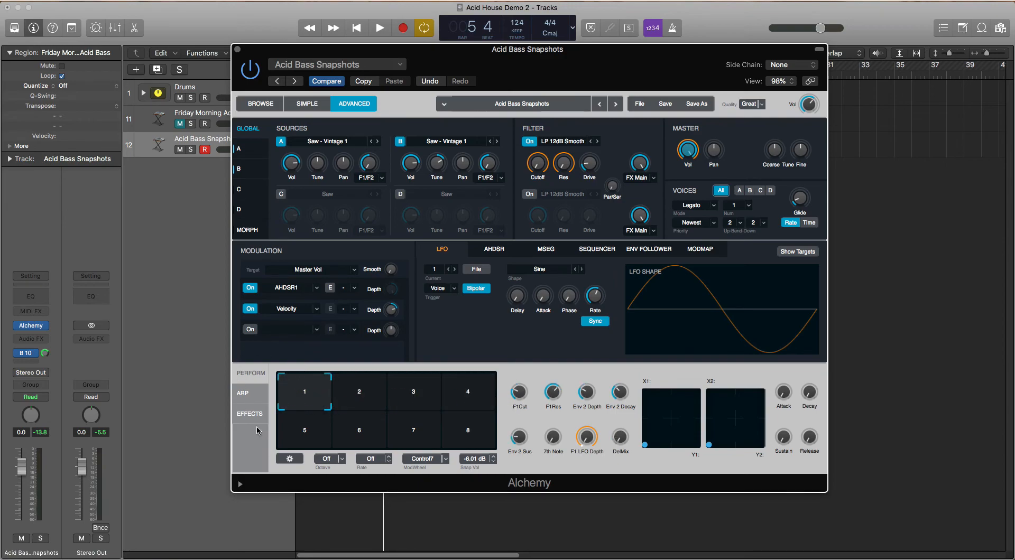
click(356, 387)
click(406, 377)
click(464, 373)
click(336, 373)
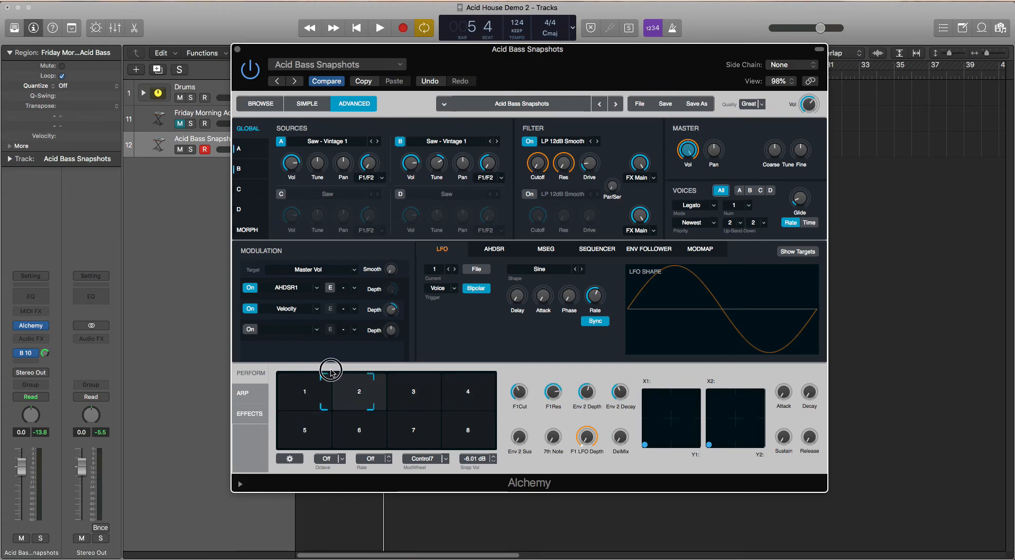
click(280, 372)
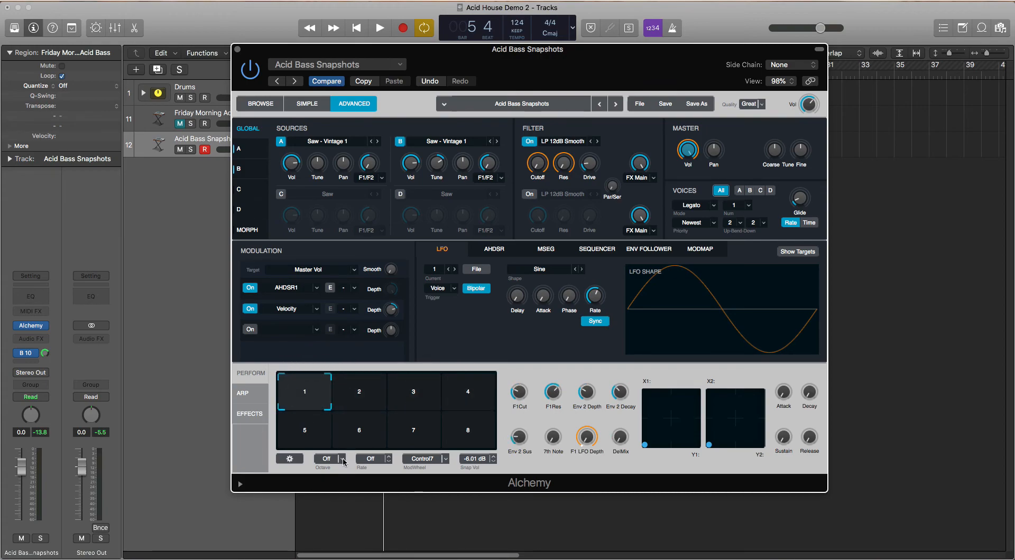
Set the transform pad's Octave to C-2 and audition switching between the snapshots while the loop plays
click(342, 460)
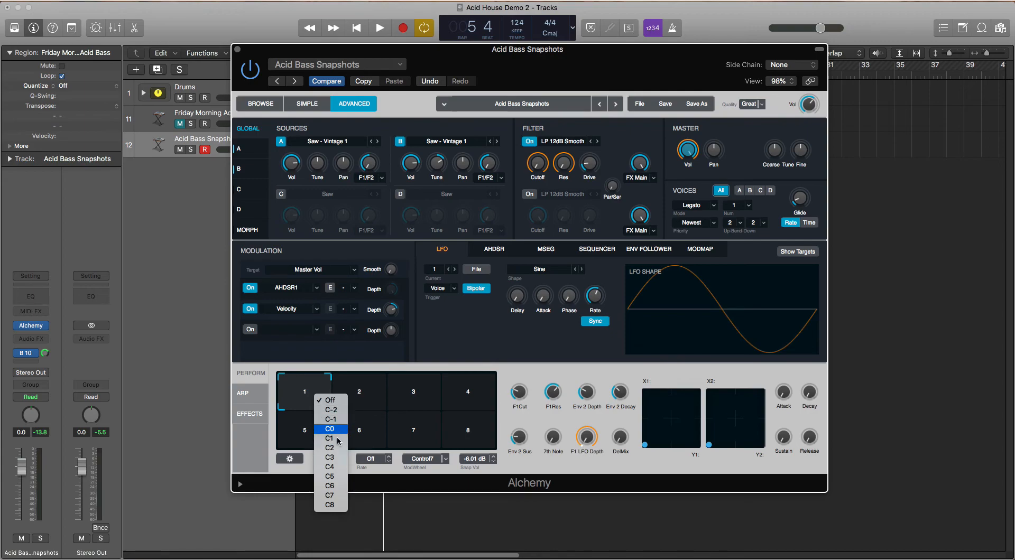
click(336, 411)
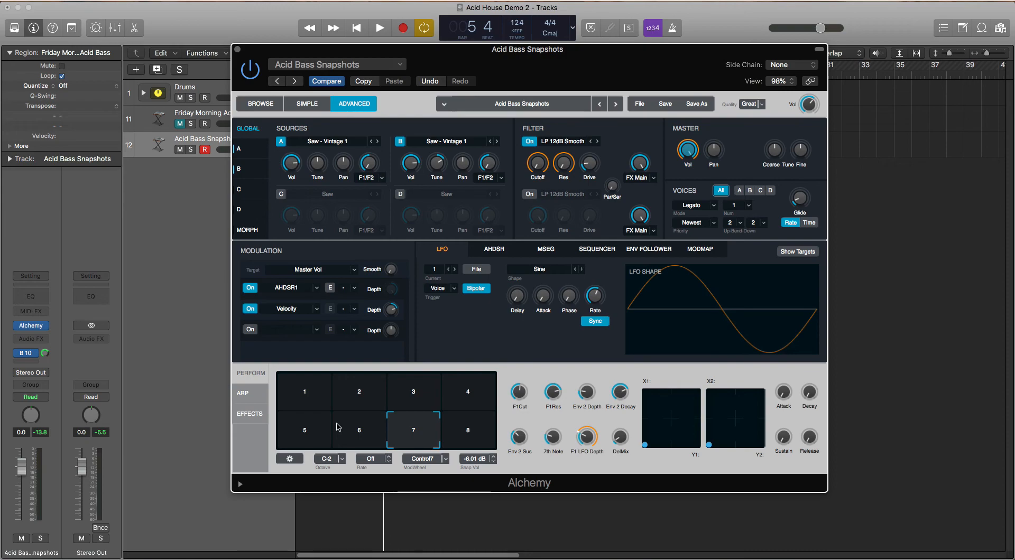
key(space)
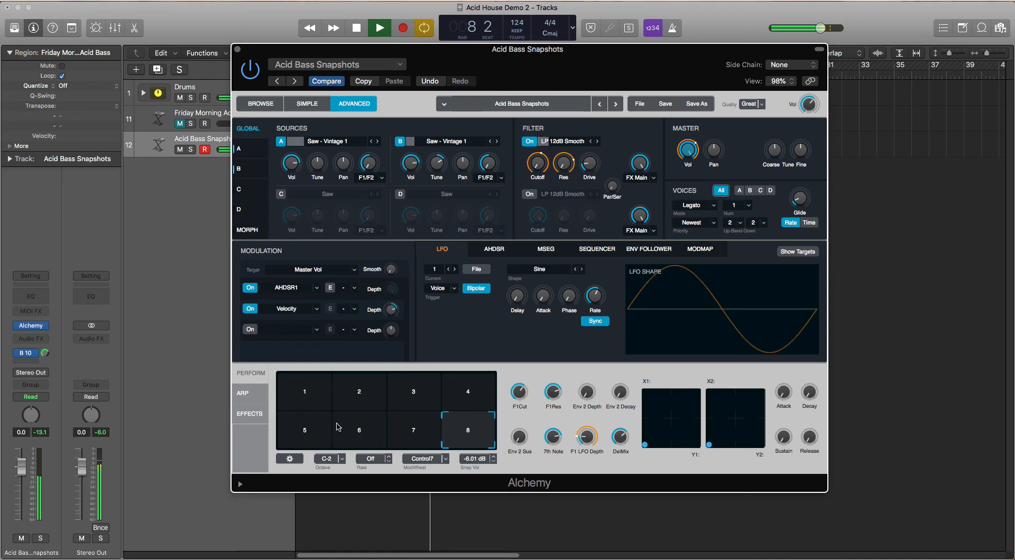
key(space)
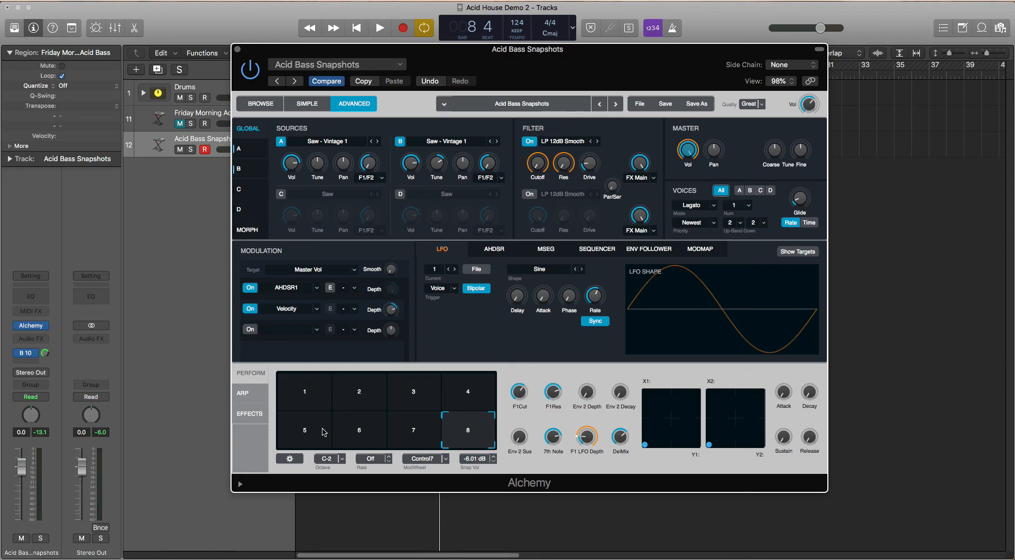
drag(464, 430, 489, 446)
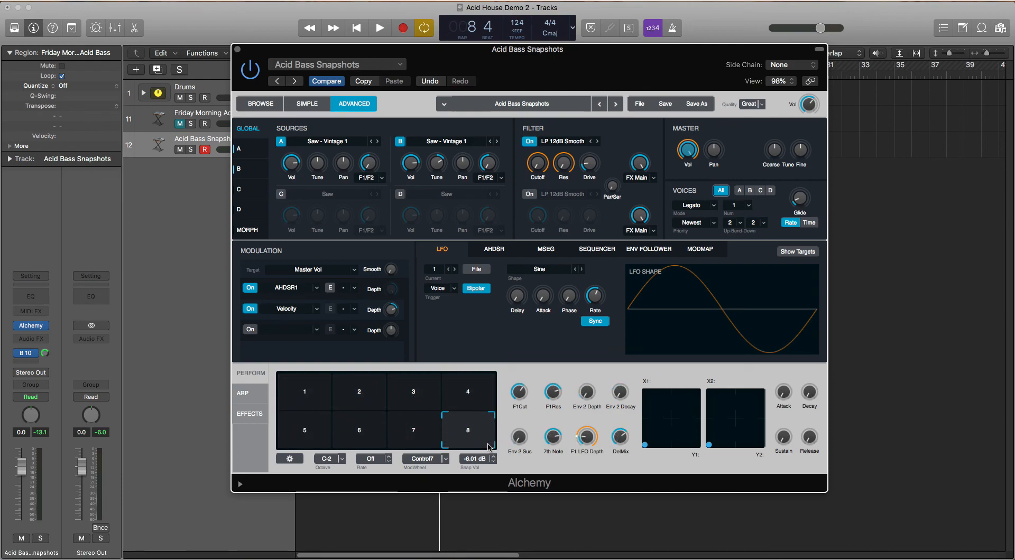